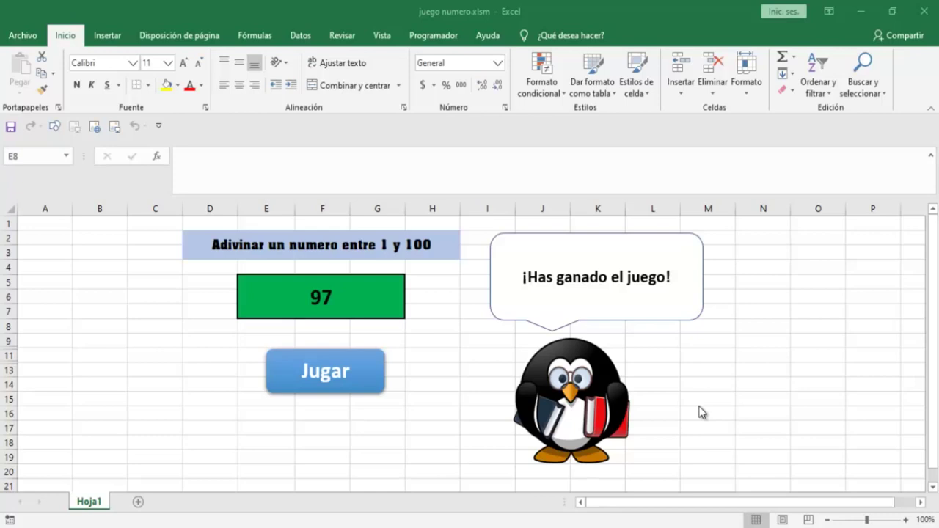
- Merge and centre B4:B6 into one cell with a thick outside border
left_click(97, 267)
left_click_drag(98, 267, 98, 293)
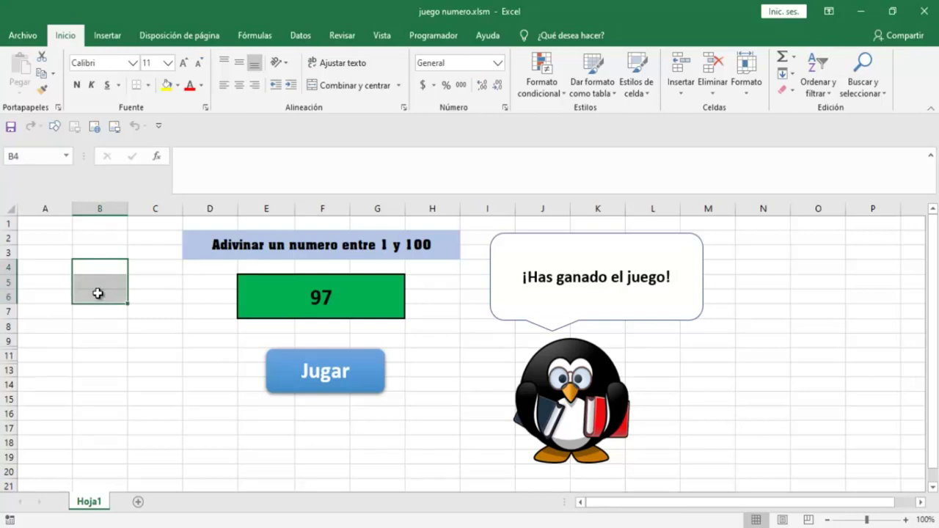
left_click(356, 87)
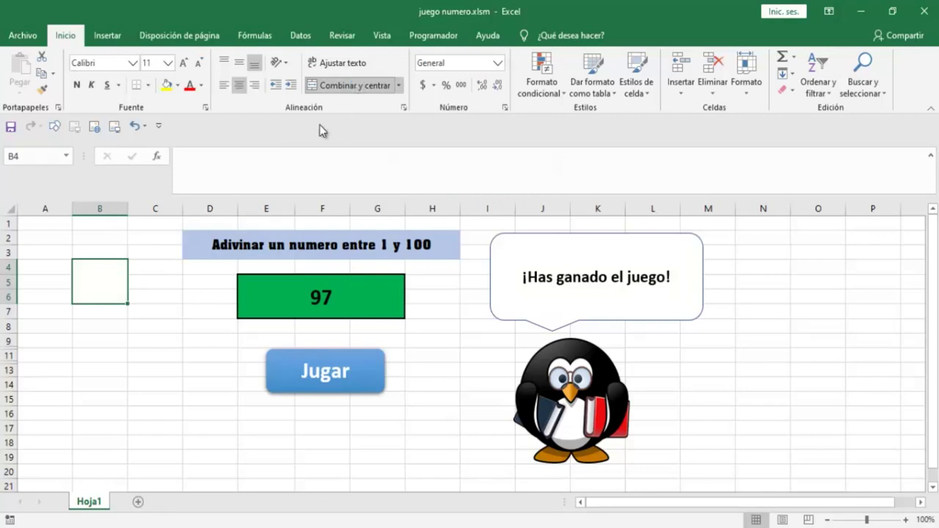
left_click(148, 86)
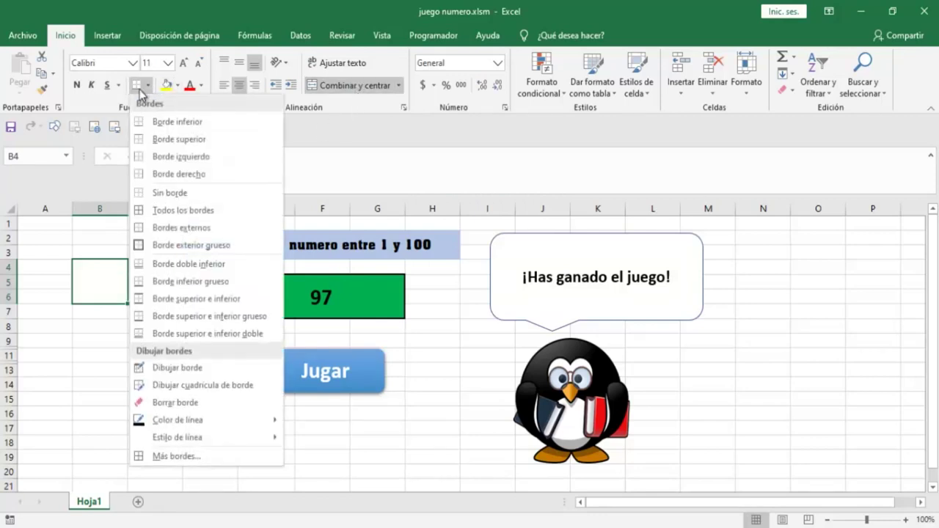
left_click(161, 244)
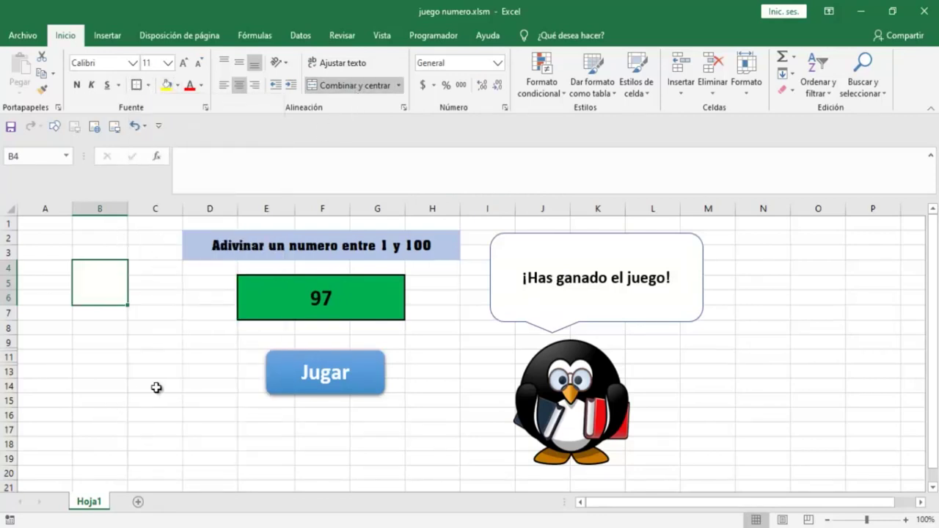
- Move the Jugar button down to rows 15-17
right_click(276, 372)
key("Escape")
left_click_drag(276, 373, 273, 417)
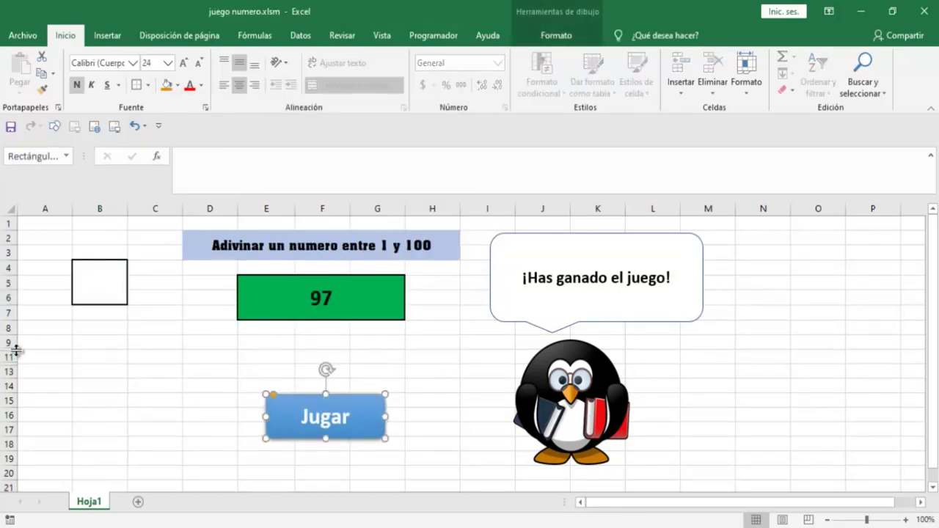
- Unhide row 10 to reveal the result message in E10
left_click_drag(17, 350, 17, 365)
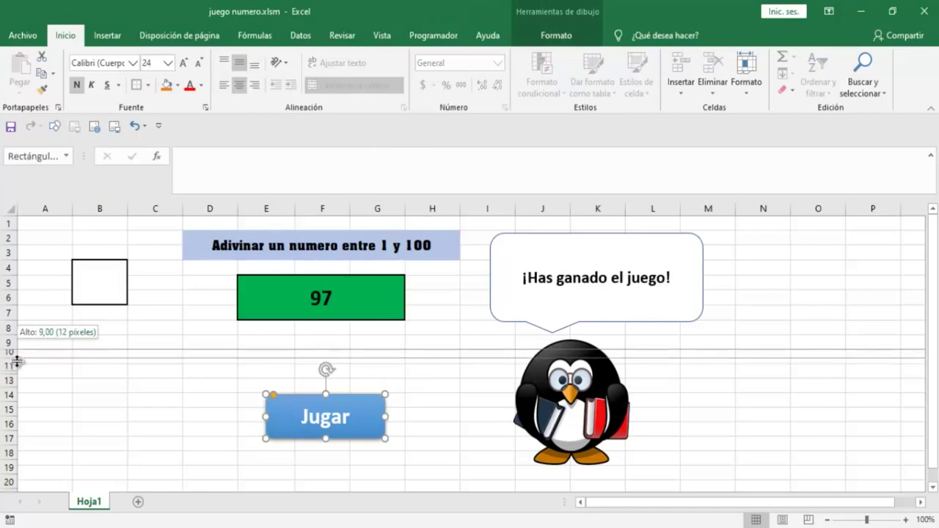
left_click_drag(17, 365, 17, 365)
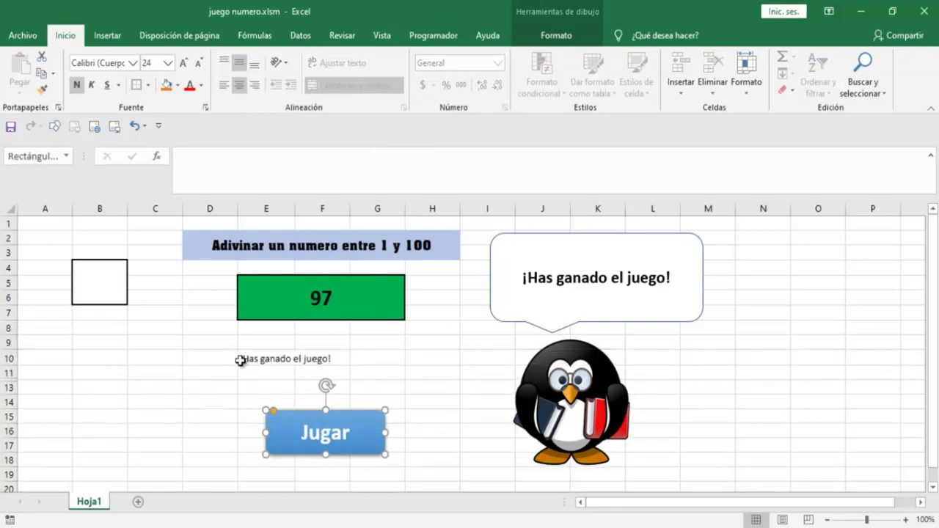
left_click(251, 361)
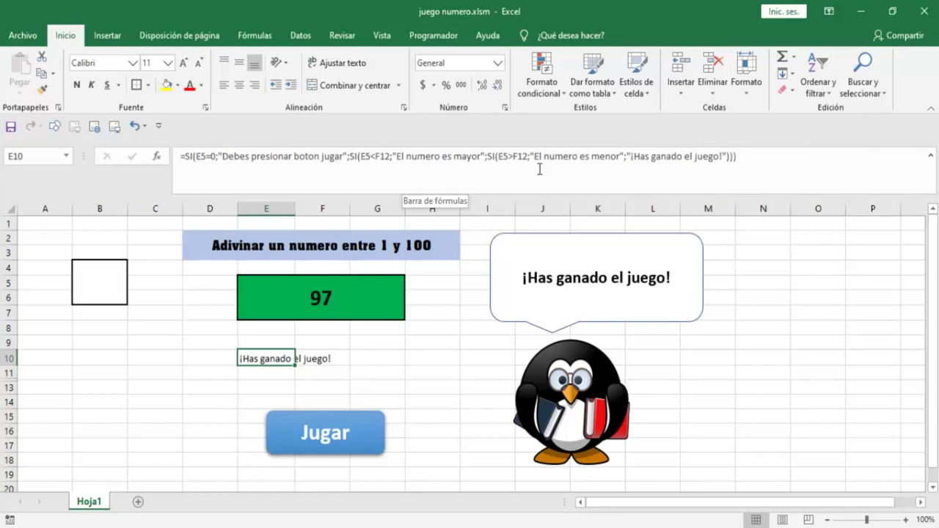
- Open the Visual Basic editor on the Hoja1 sheet's code module
left_click(427, 37)
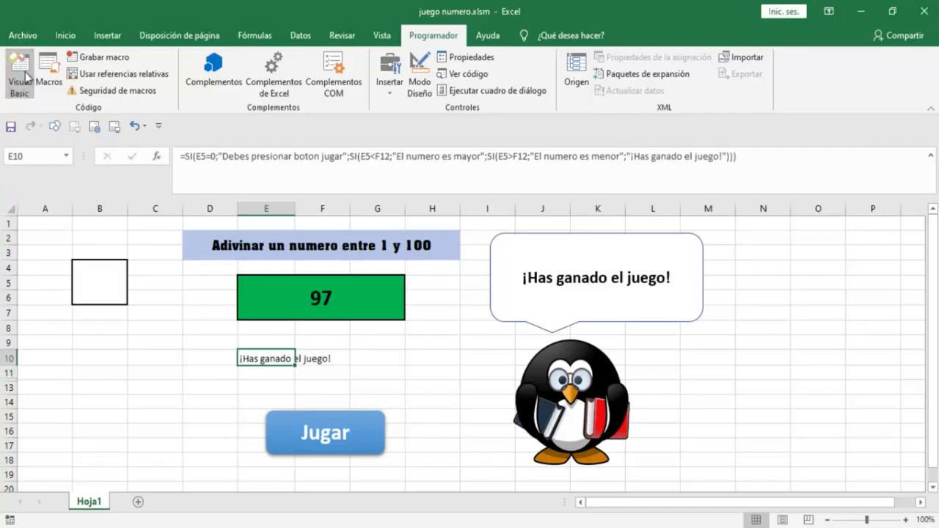
left_click(26, 75)
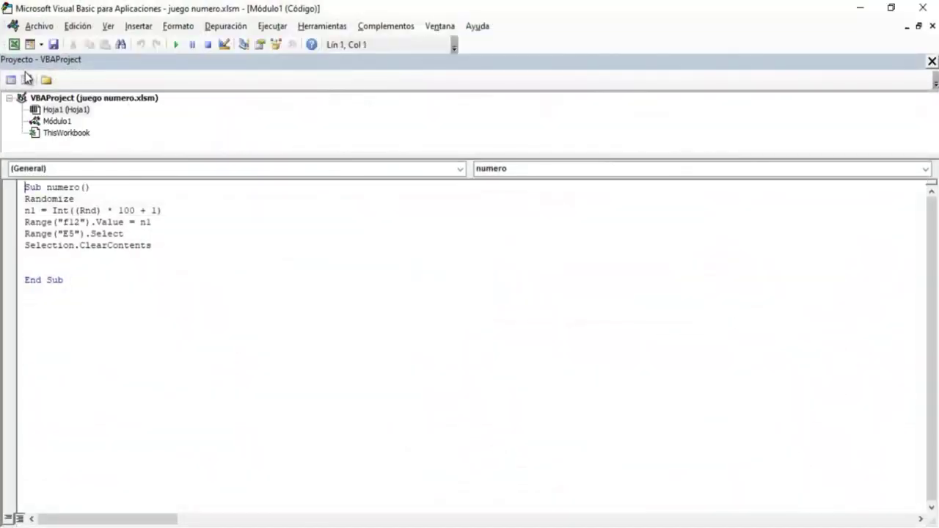
double_click(58, 110)
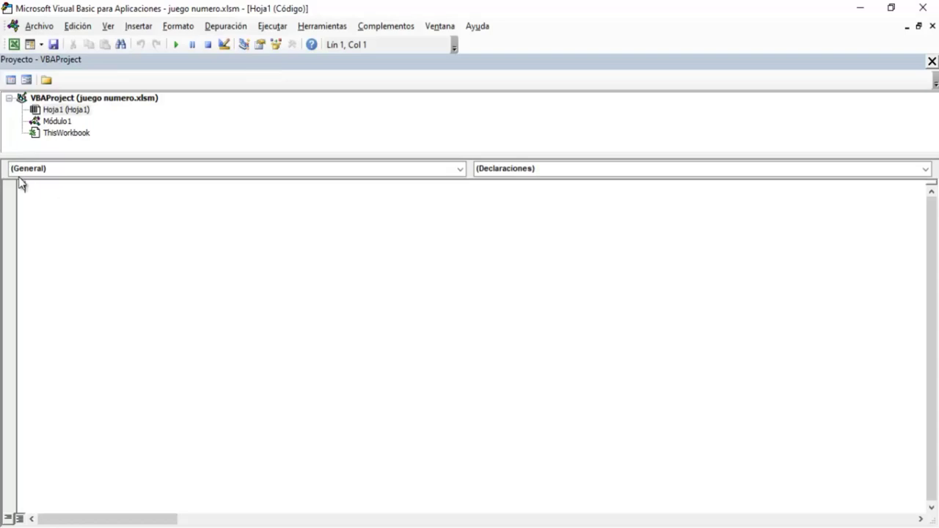
- Add a Worksheet_Calculate event procedure and delete the SelectionChange stub
left_click(460, 170)
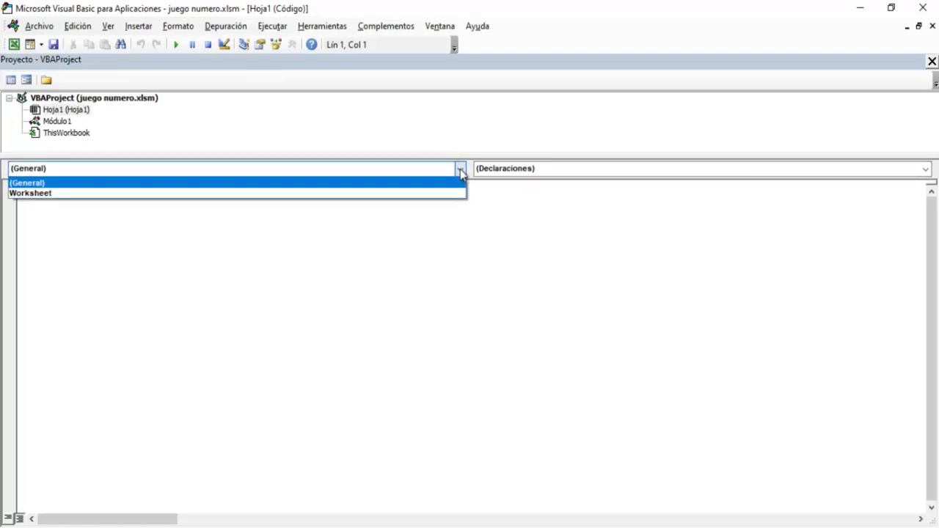
left_click(41, 194)
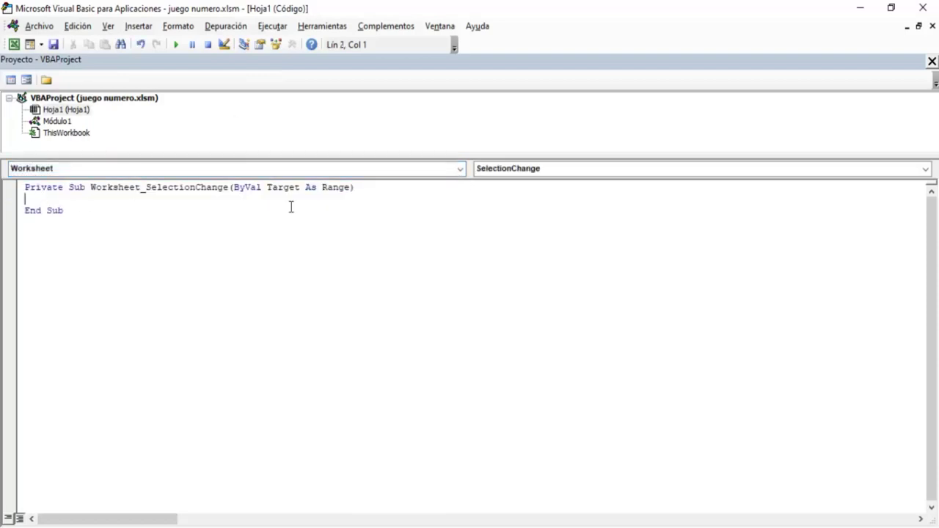
left_click(926, 170)
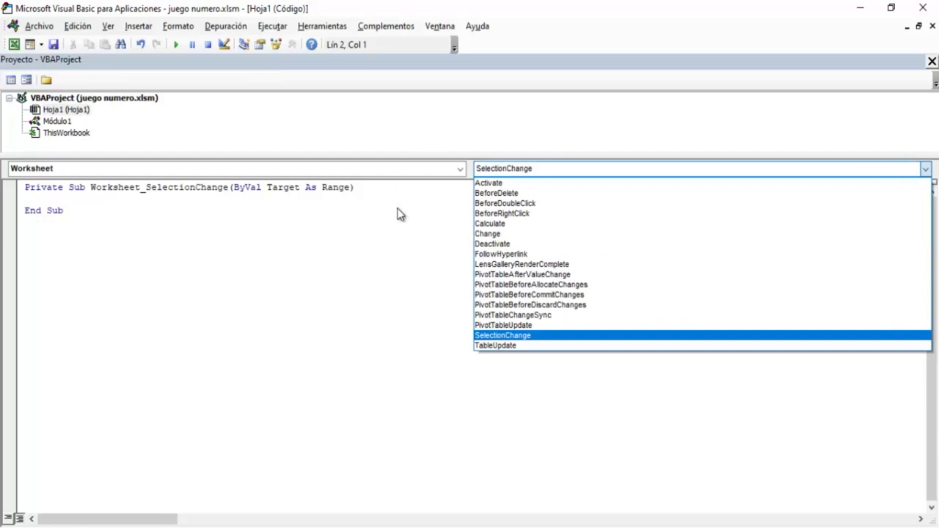
left_click(488, 225)
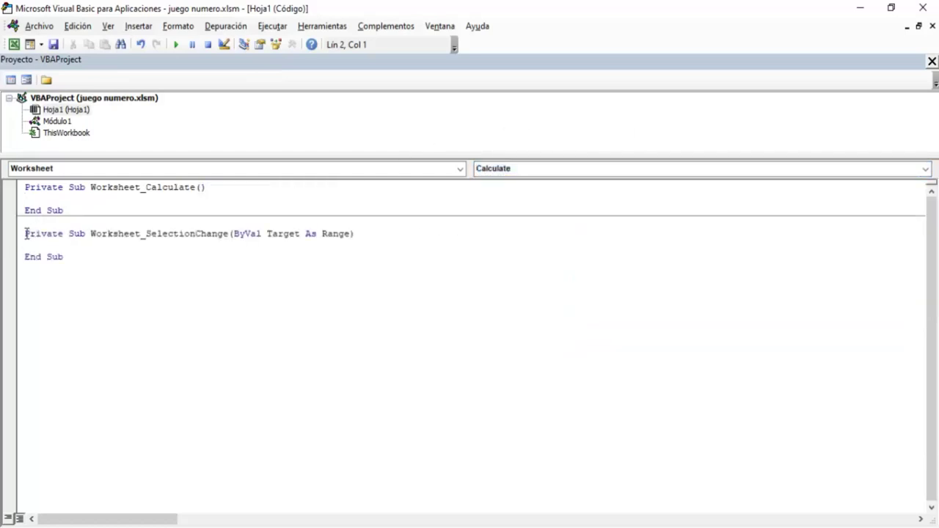
left_click_drag(25, 234, 91, 259)
key("Delete")
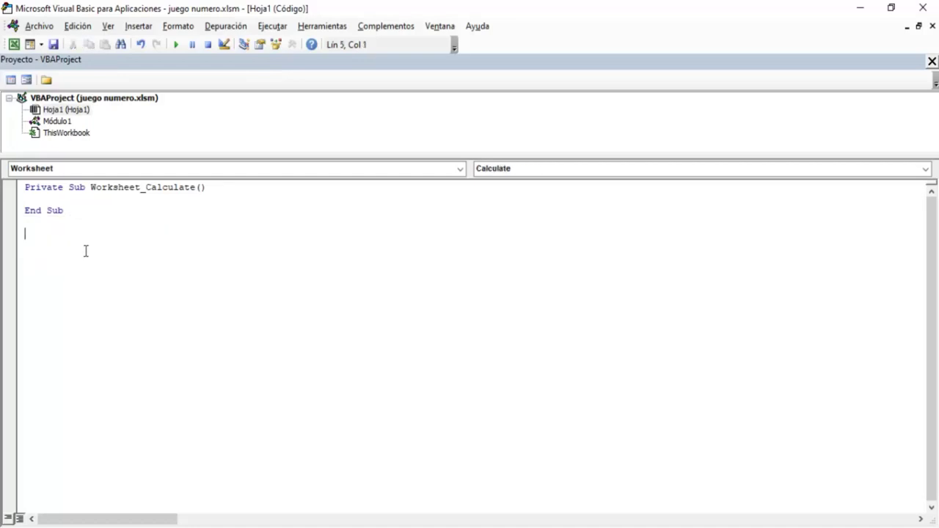
left_click(49, 201)
- Write ci = Range("b4") and an If testing whether E10 says "El numero es mayor" or "menor"
type("c")
type("i=")
type("range")
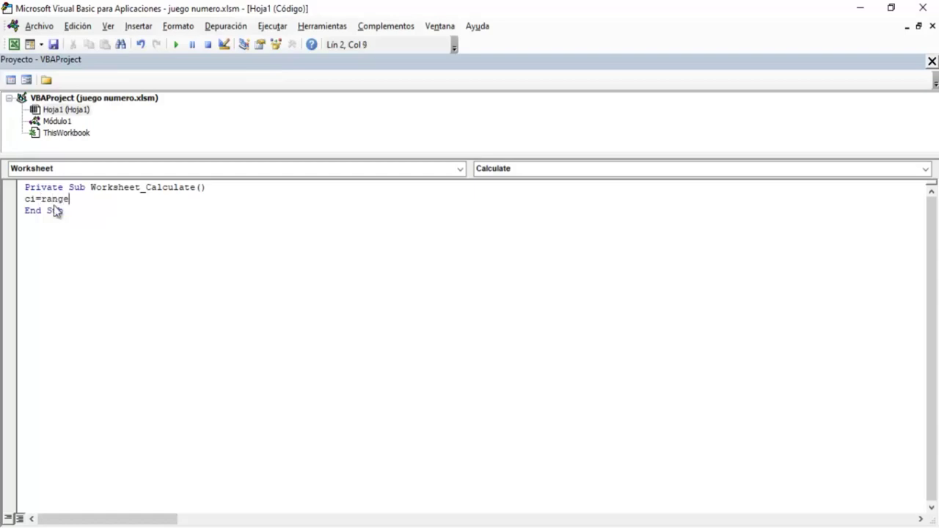
type("(\"b4\")")
key("Return")
type("if")
type(" r")
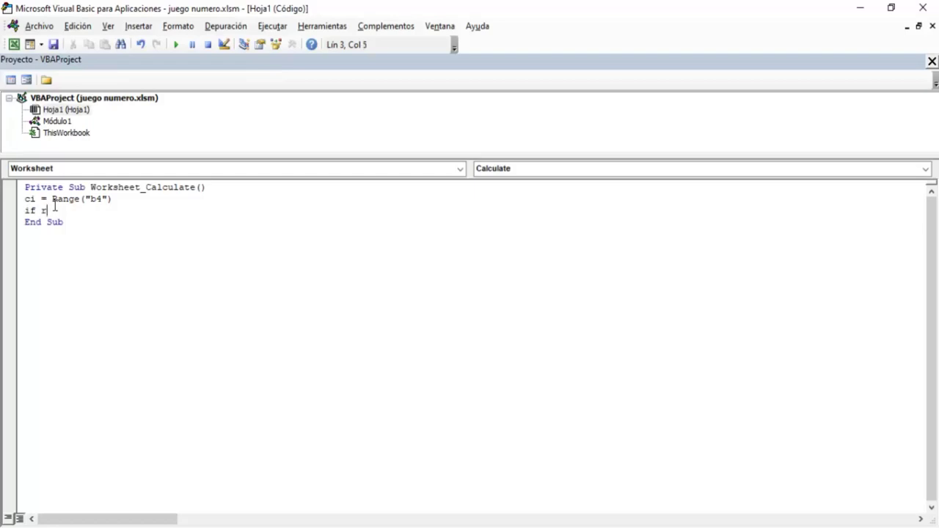
type("ange")
type("(\"e")
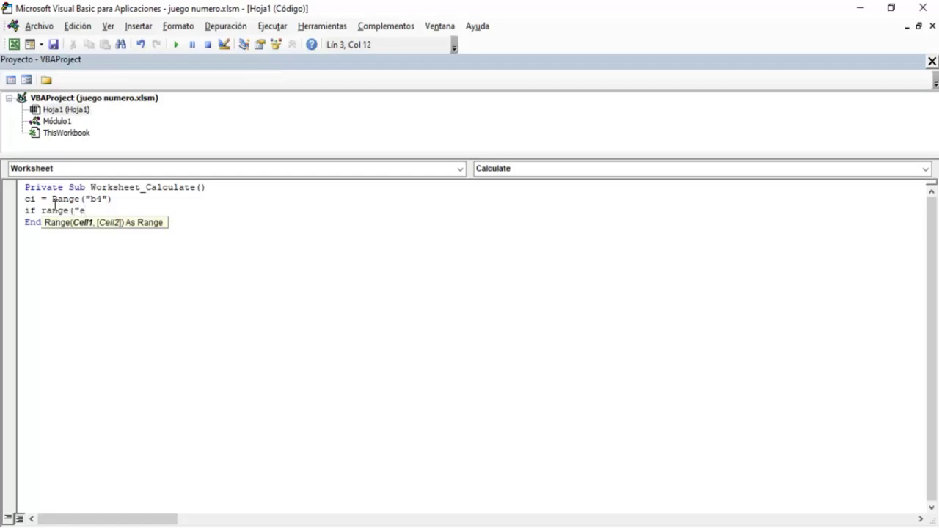
type("10")
type("\"")
type(")")
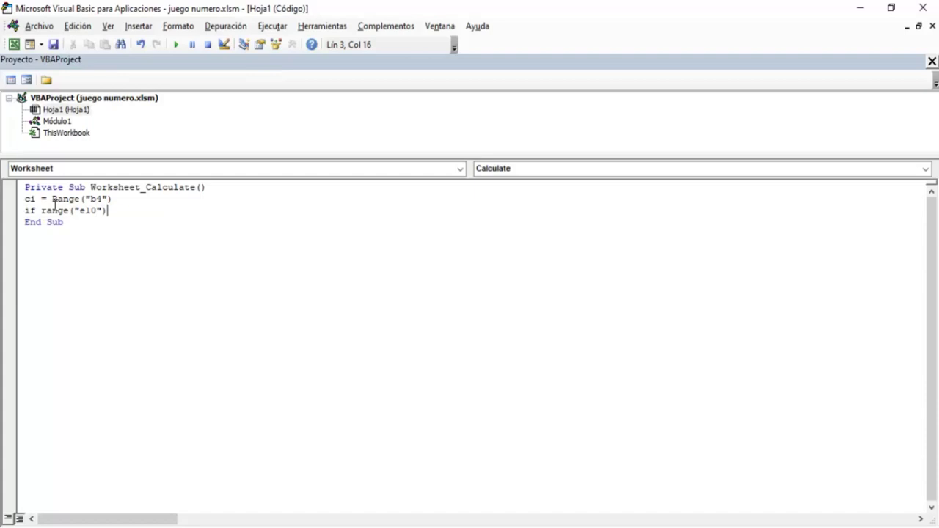
type("=")
type("\"")
type("El numero es mayor")
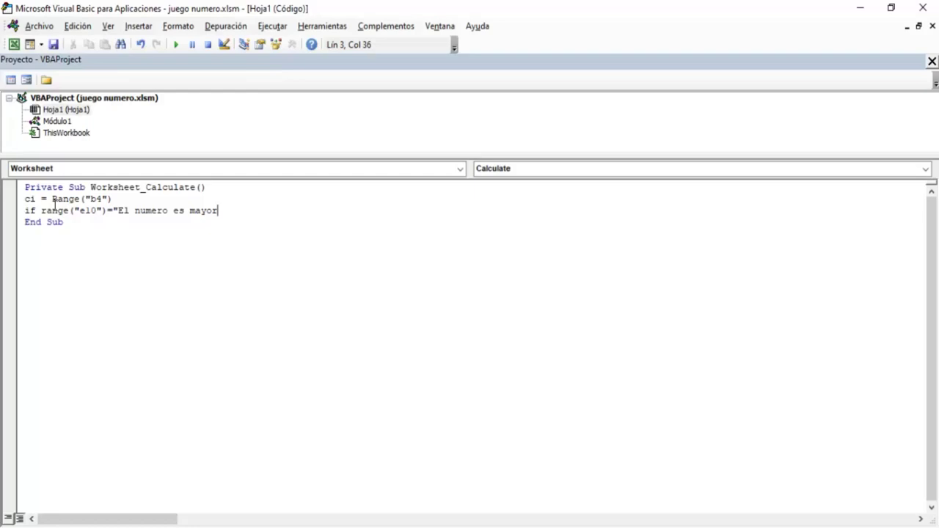
type("\" or ")
type("range")
type("(\"e10\"")
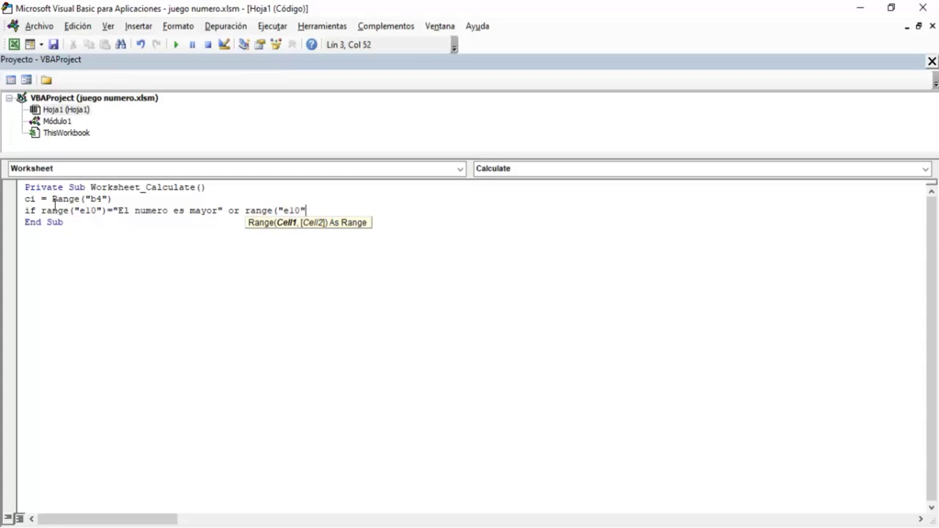
type(")")
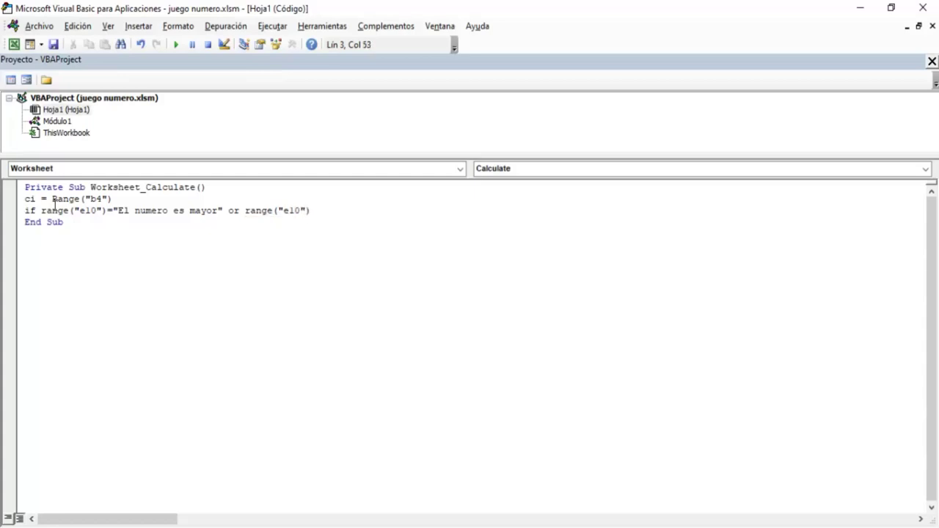
type("=")
type("\"E")
type("l numero es me")
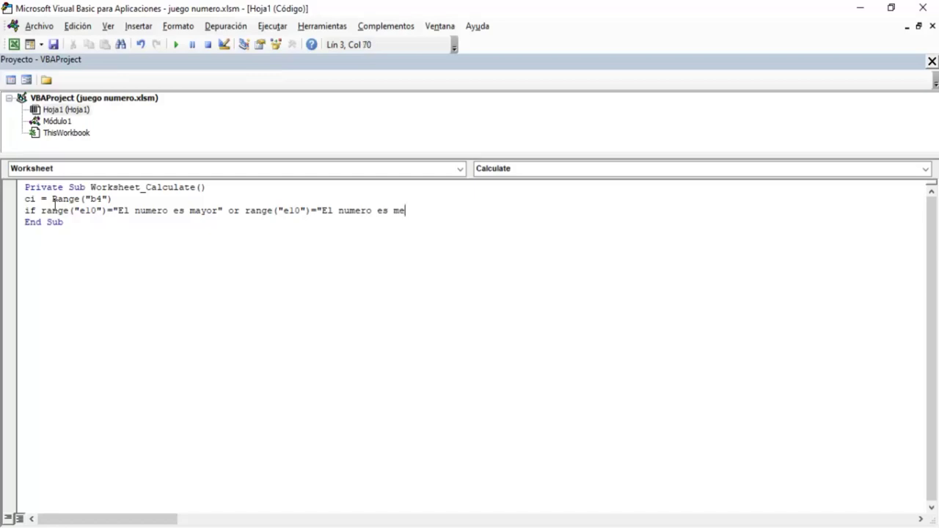
type("nor\"")
type(" then")
key("Return")
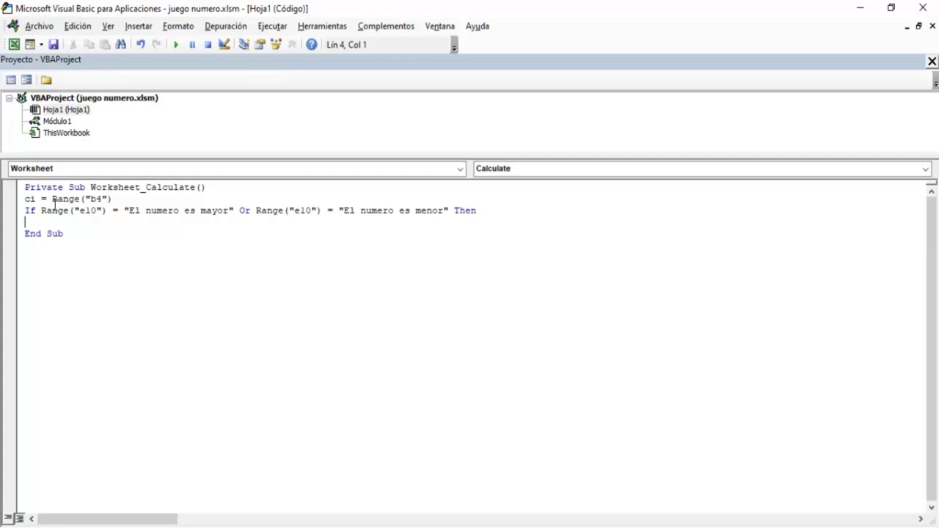
- Add ci = ci + 1 and Range("b4") = ci inside the If, then End If
type("ci")
type("=")
type("ci")
type("+1")
key("Return")
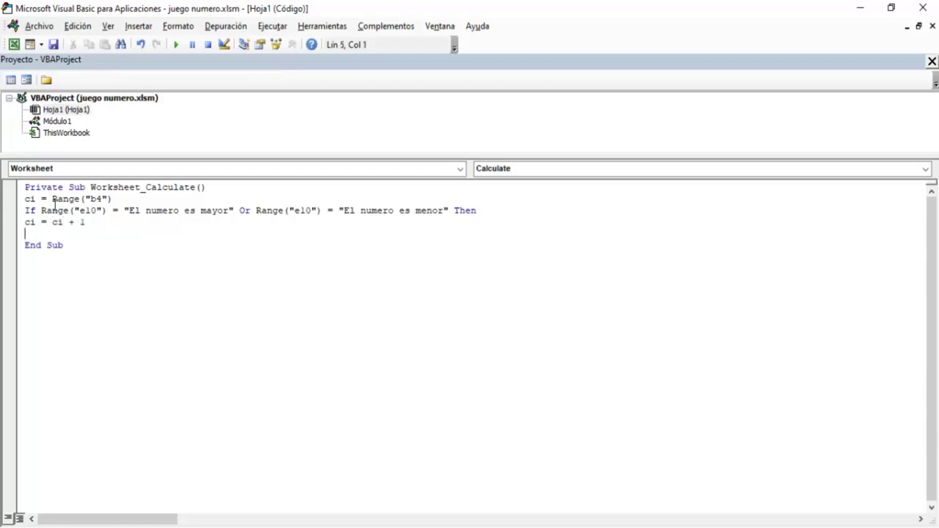
type("ra")
type("nge")
type("(\"b4")
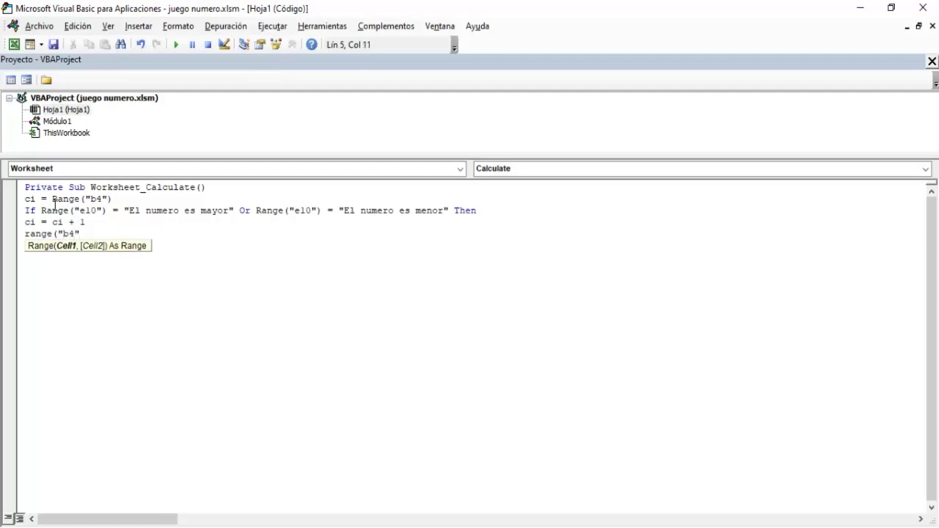
type(")")
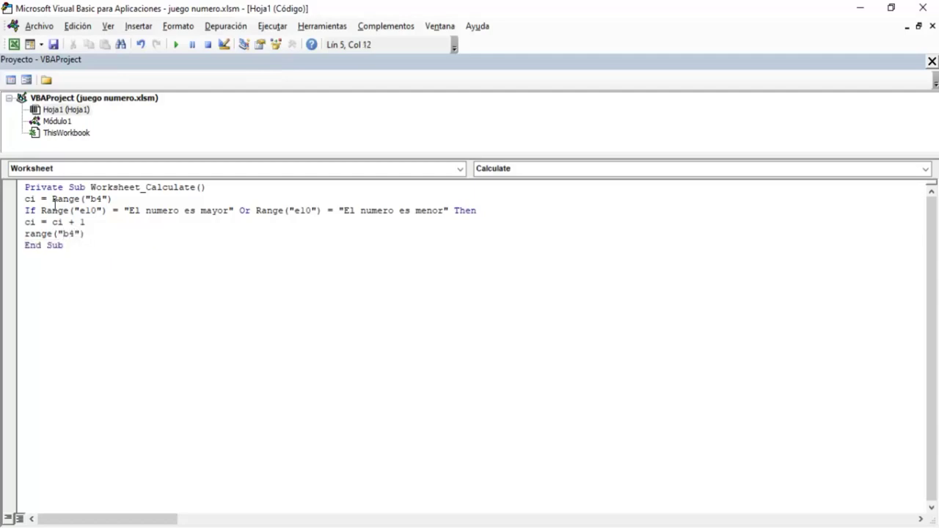
type(" = ci")
key("Return")
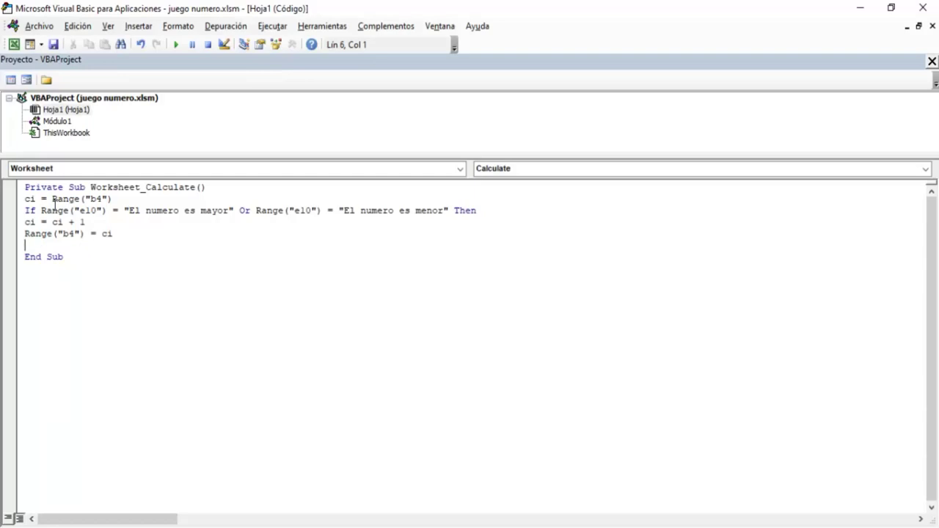
type("end i")
type("f")
key("Return")
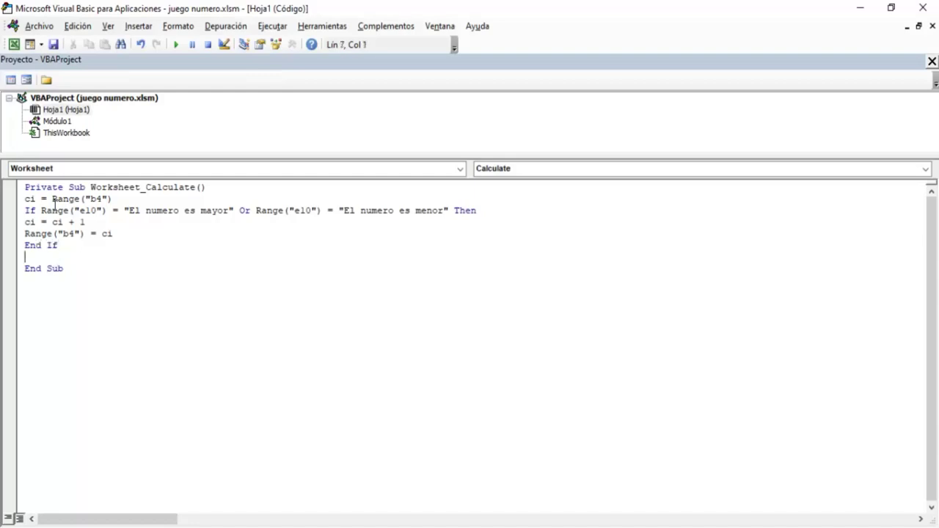
- Back in Excel, start a new round with Jugar and clear the counter in B4
left_click(14, 44)
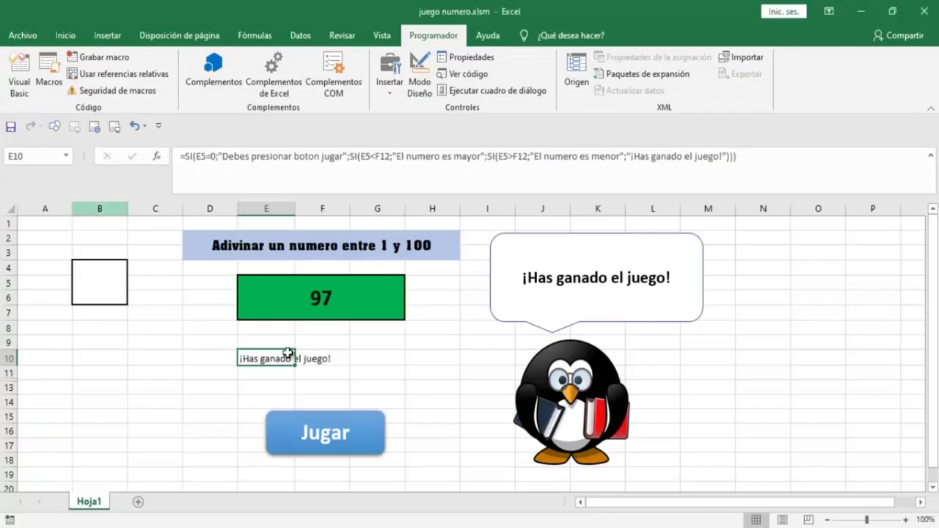
left_click(386, 371)
left_click(309, 427)
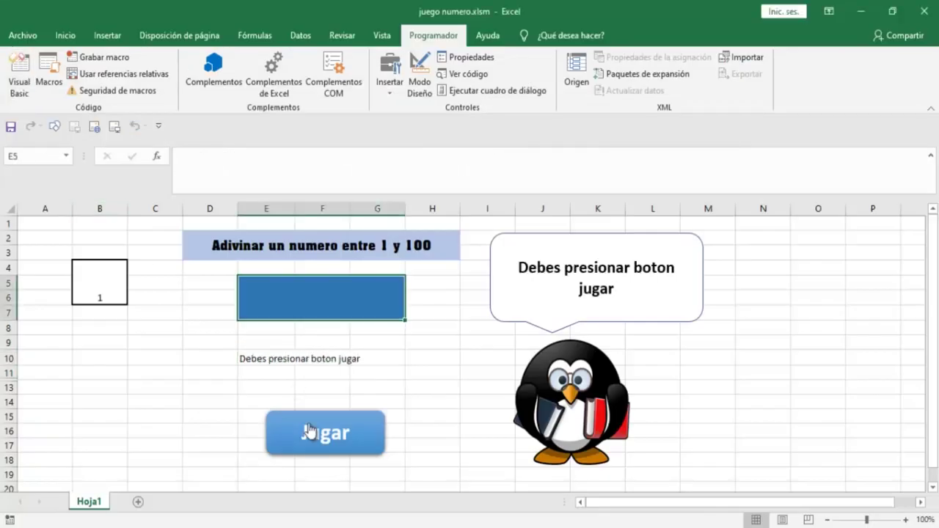
left_click(110, 288)
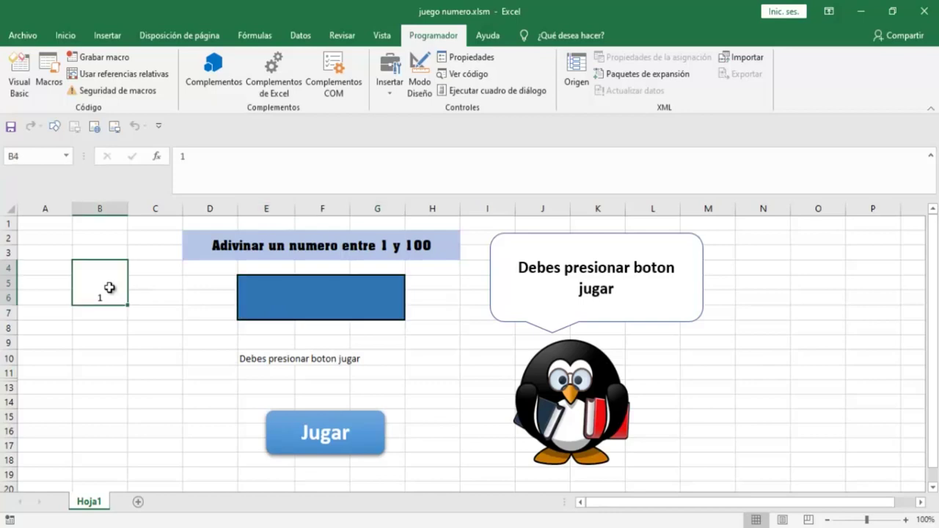
key("Delete")
- Test guessing 50 in E5 three times, resetting with Jugar between tries
left_click(301, 301)
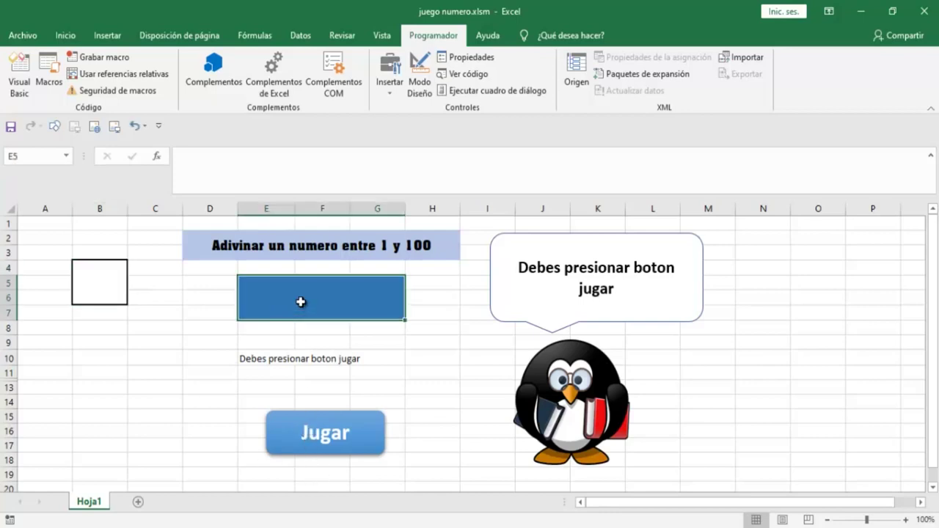
type("50")
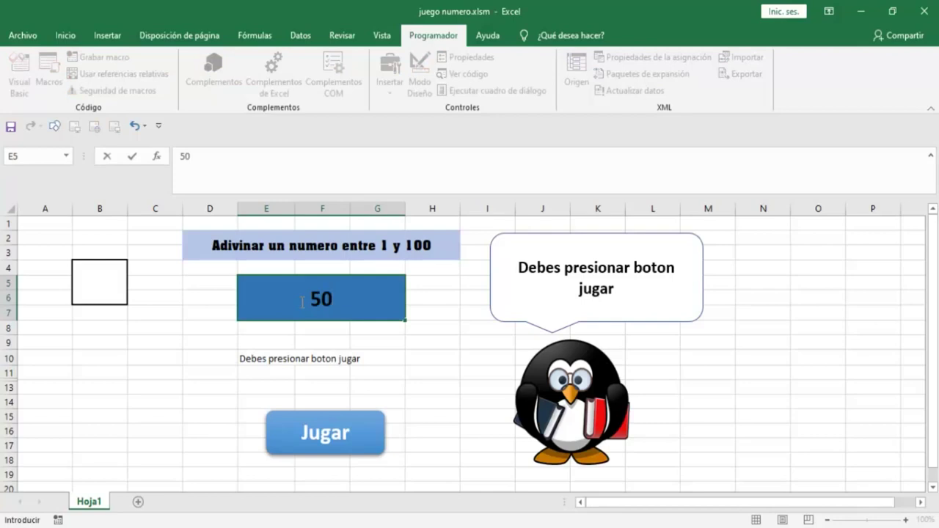
key("Return")
left_click(301, 301)
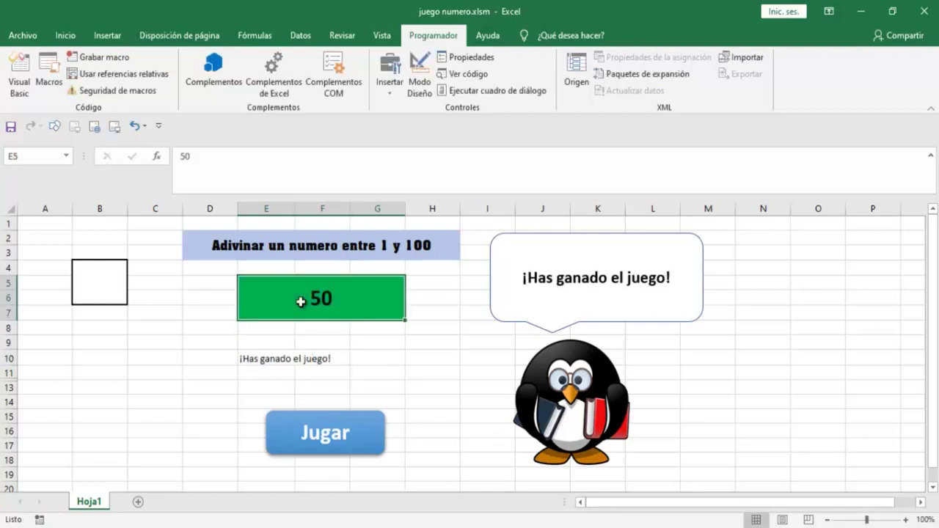
left_click(315, 444)
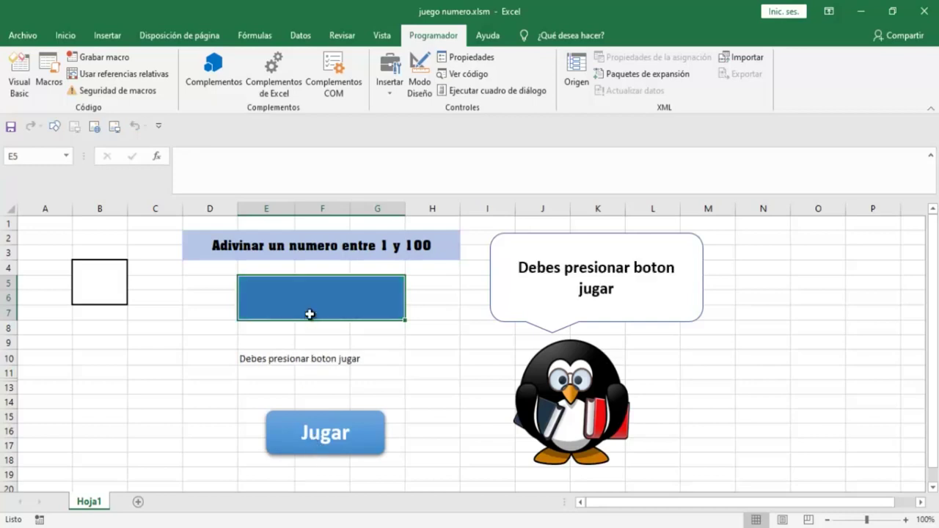
type("50")
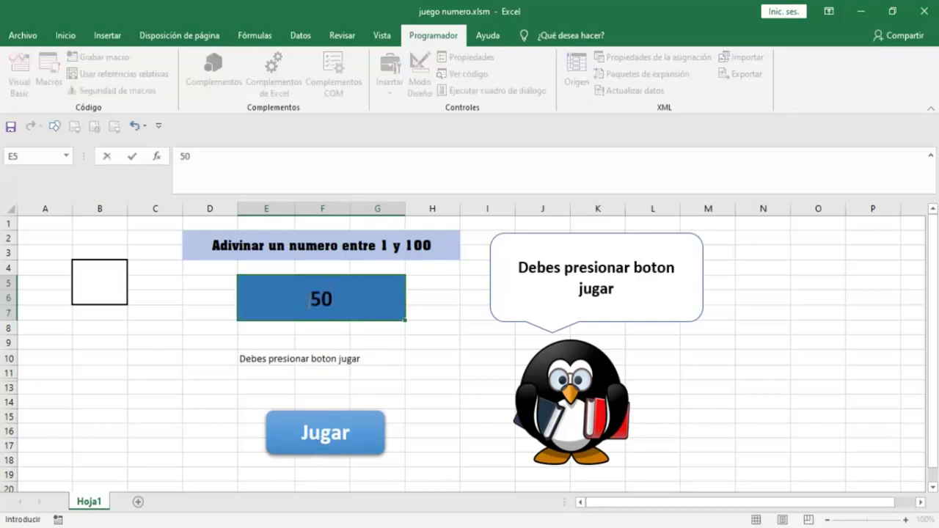
key("Return")
left_click(307, 302)
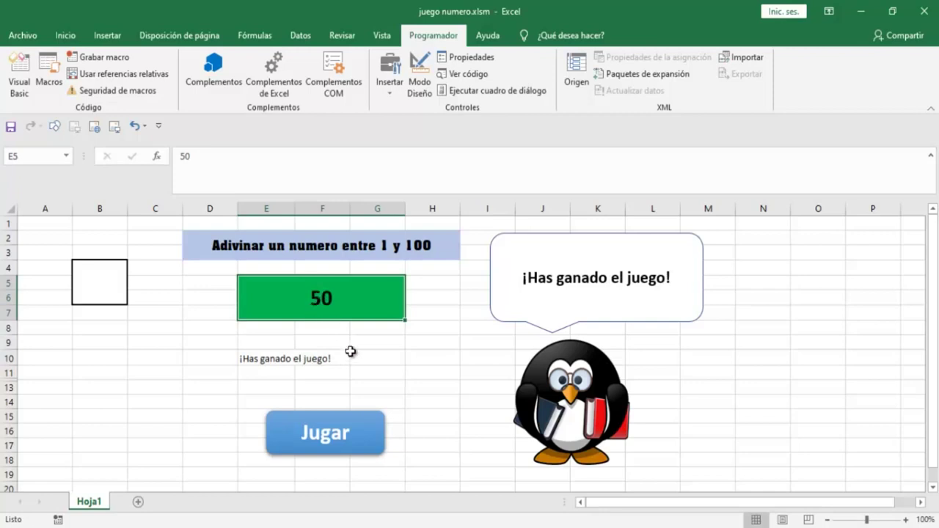
left_click(359, 437)
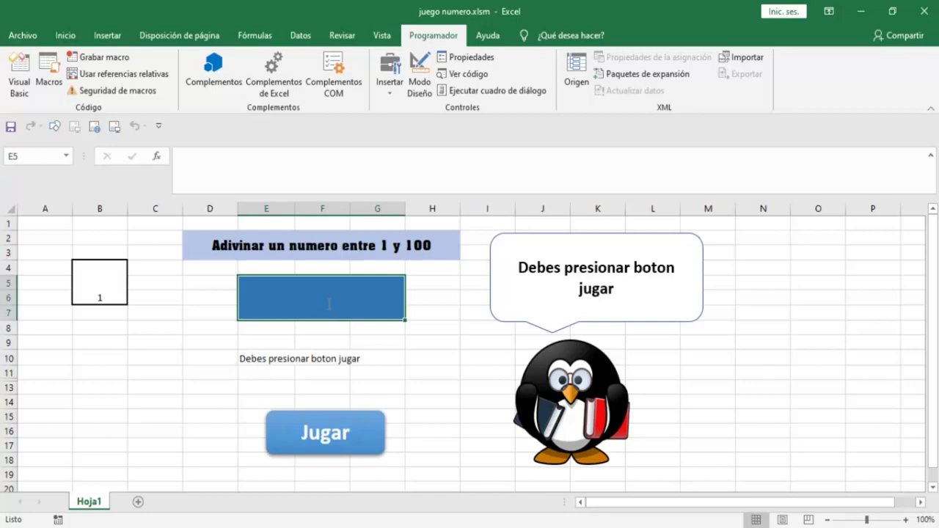
type("50")
key("Return")
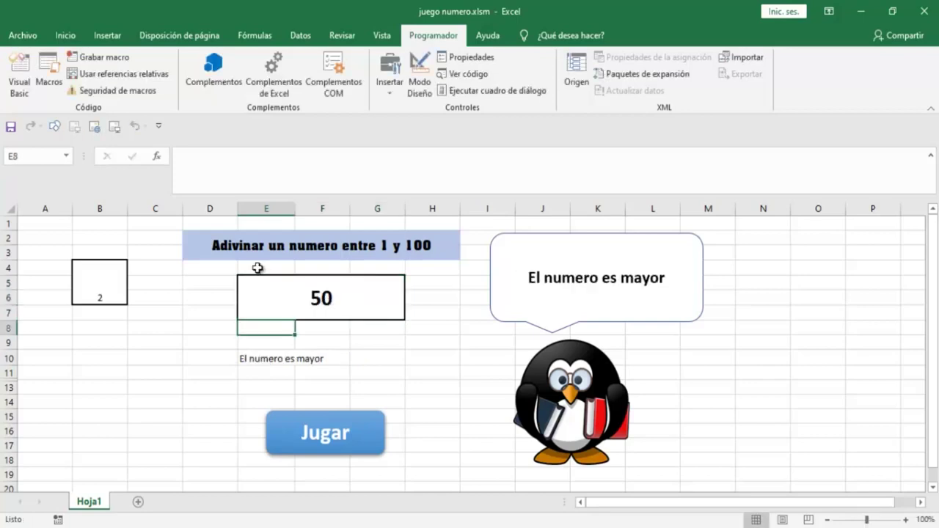
- Inspect the attempt count in B4 and the guess in E5
left_click(100, 268)
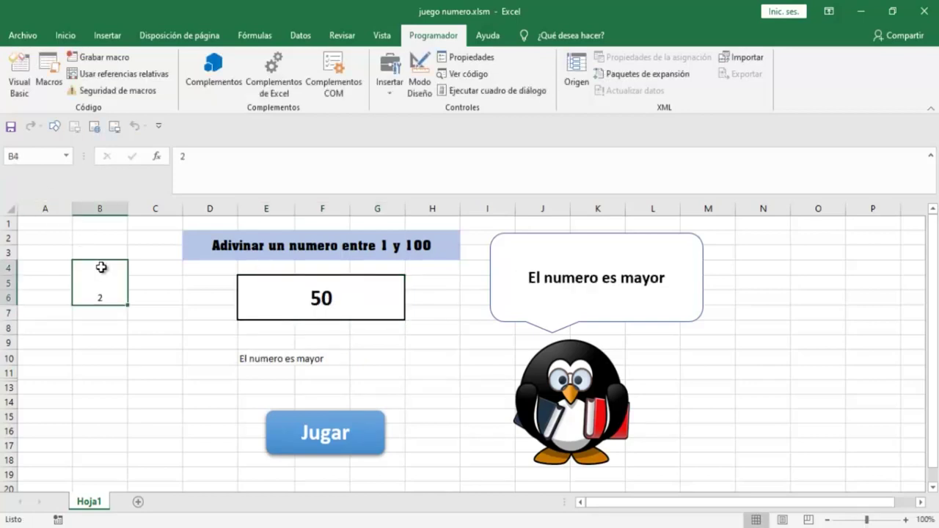
left_click(249, 297)
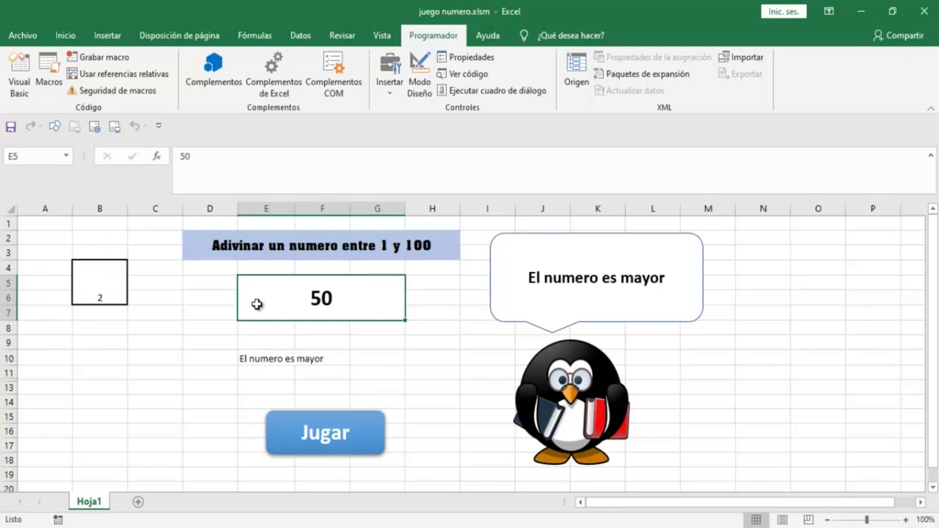
left_click(114, 283)
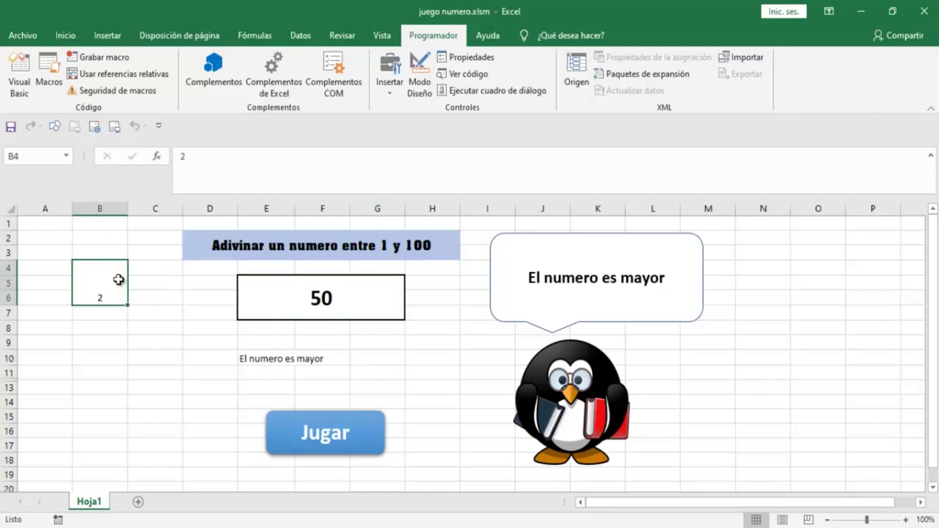
left_click(270, 293)
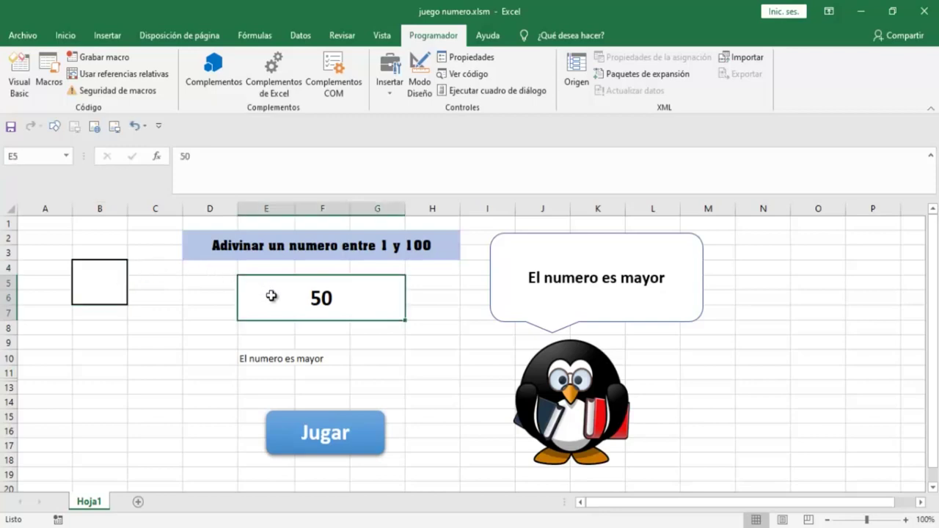
- Reset the game, clear B4, enter guesses 50, 60 and 70, and check B4
left_click(308, 429)
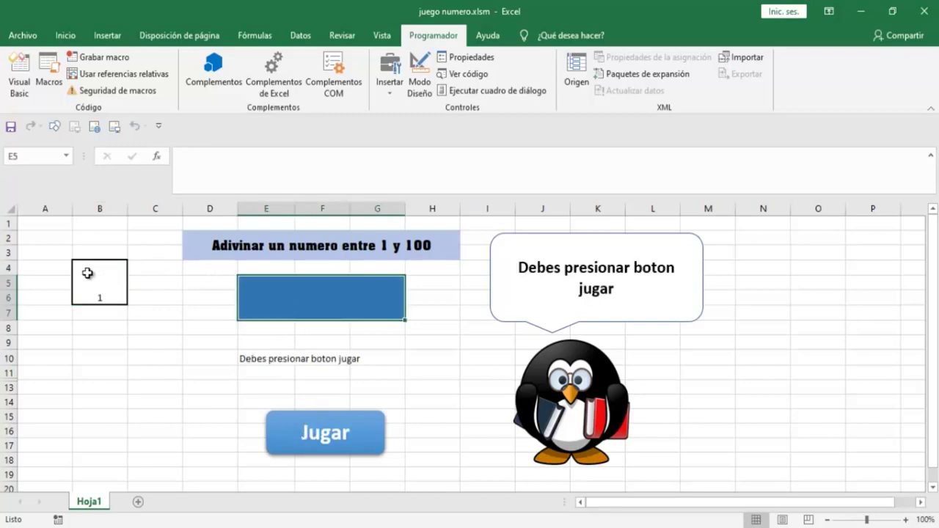
left_click(108, 293)
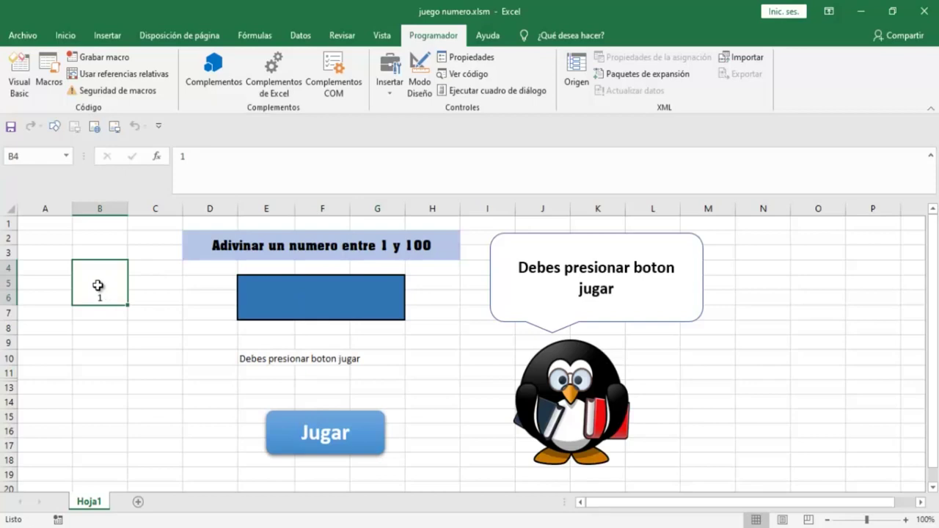
key("Delete")
left_click(288, 301)
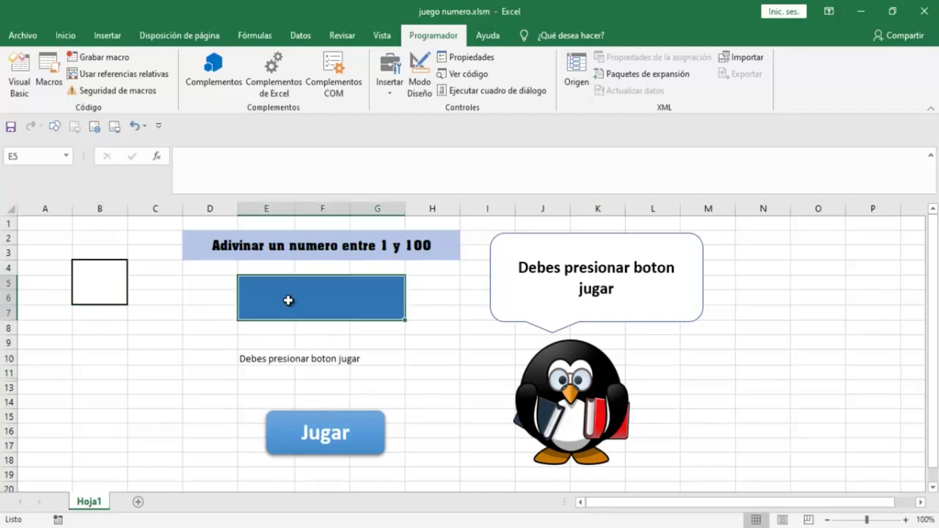
type("50")
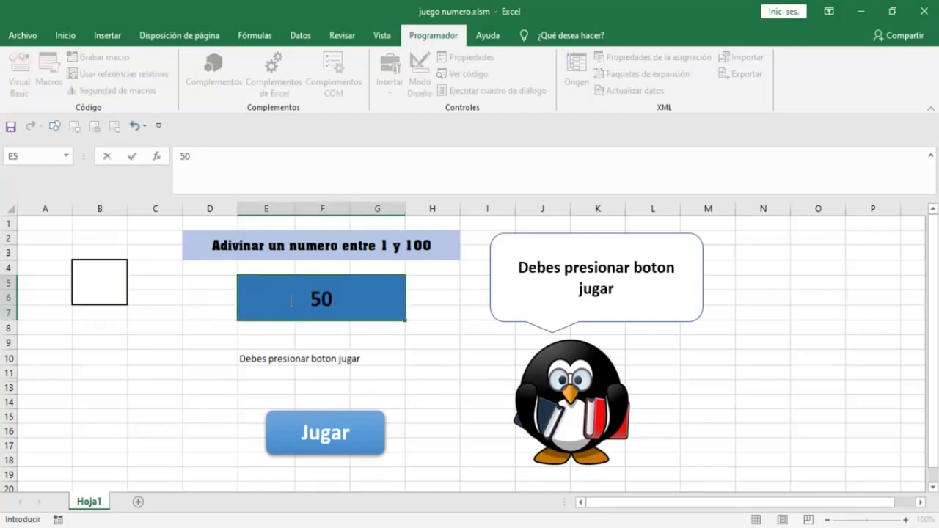
key("Return")
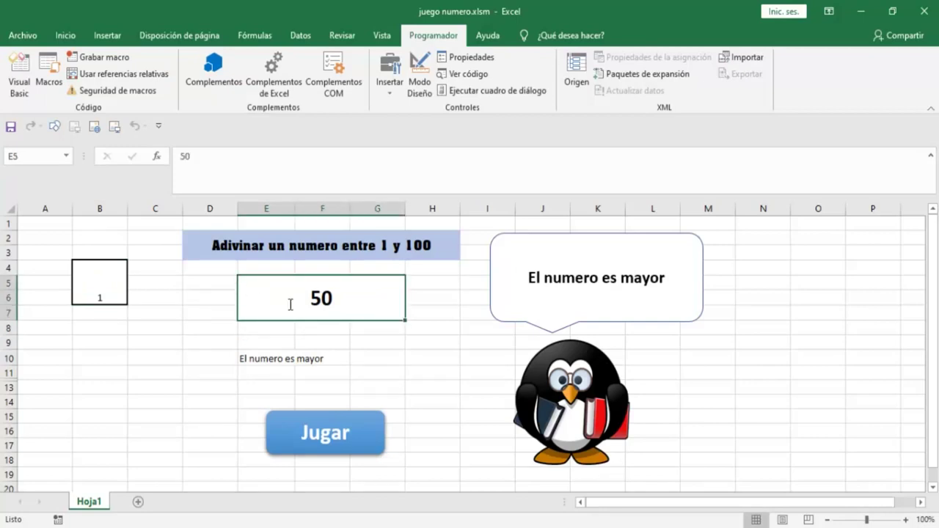
type("60")
key("Return")
type("70")
key("Return")
left_click(290, 304)
left_click(85, 285)
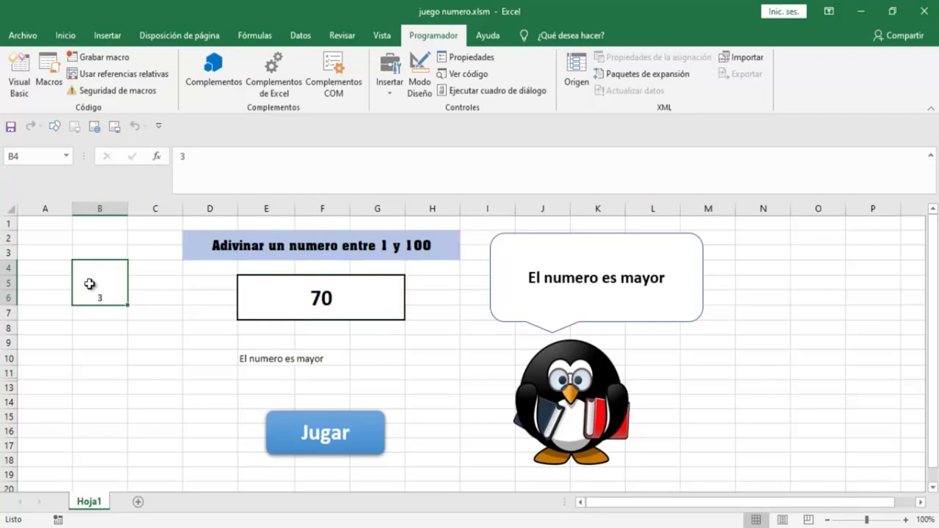
- Middle-align B4's count, enlarge its font to size 22, and make it bold
left_click(58, 38)
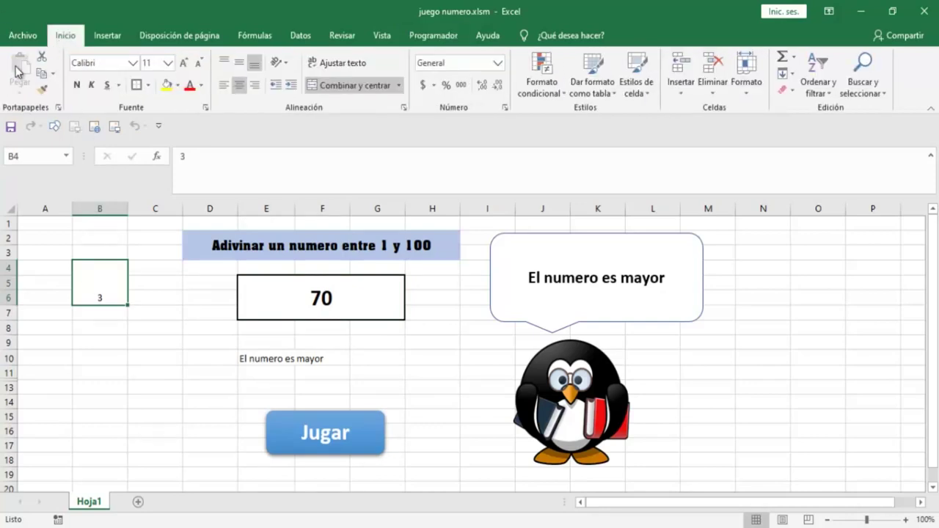
left_click(242, 65)
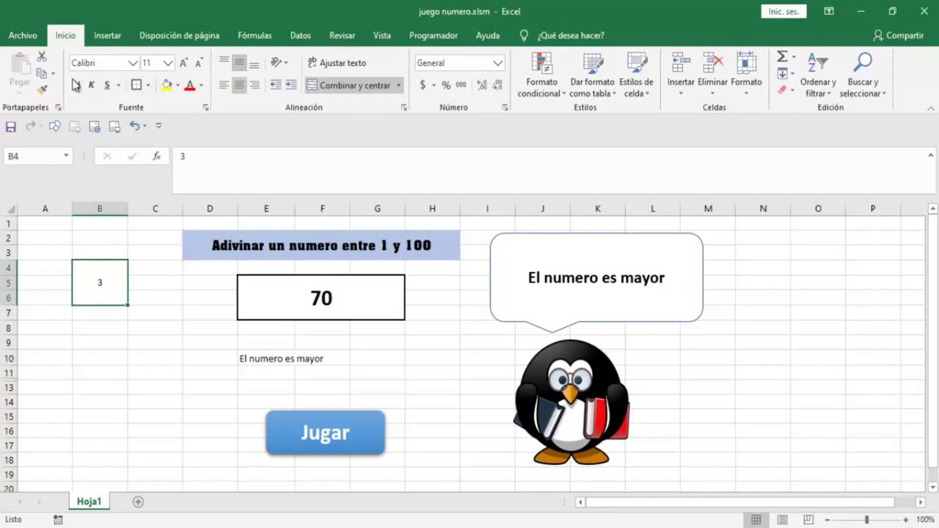
left_click(184, 64)
left_click(184, 64)
left_click(184, 64)
left_click(184, 65)
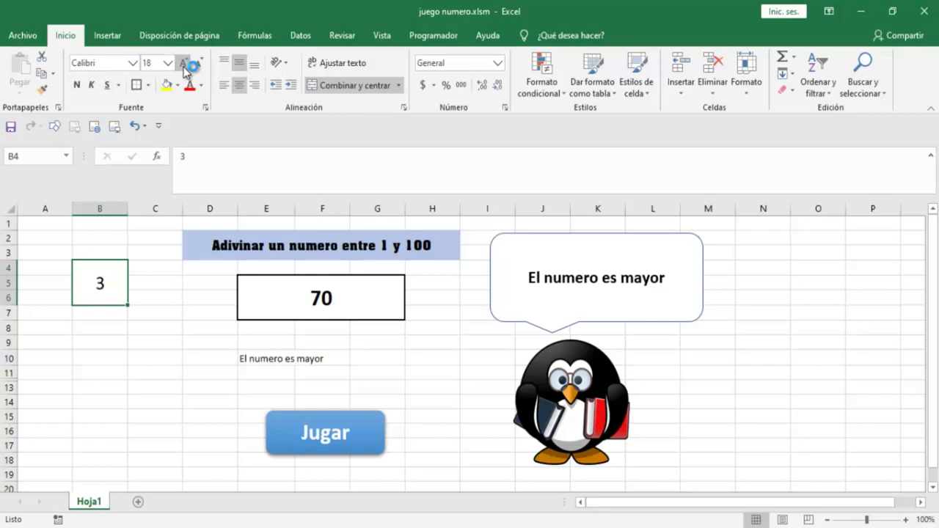
left_click(184, 64)
left_click(77, 85)
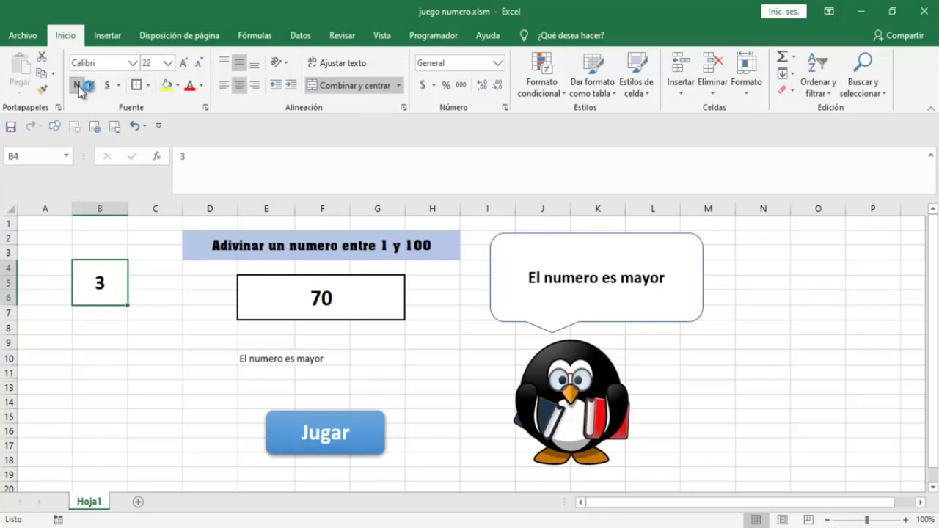
left_click(329, 301)
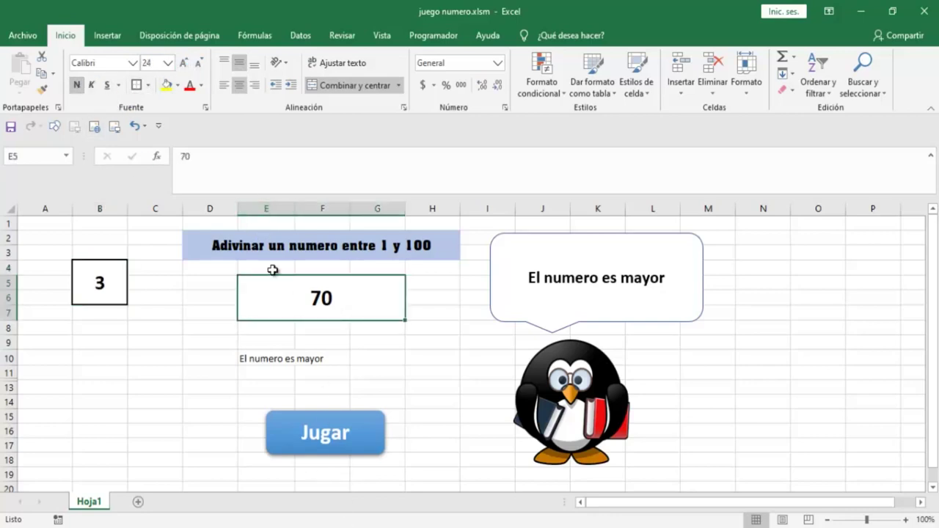
- Enter guesses 80, 90 and 98 in E5
type("80")
key("Return")
left_click(290, 309)
double_click(290, 309)
key("BackSpace")
key("BackSpace")
type("90")
key("Return")
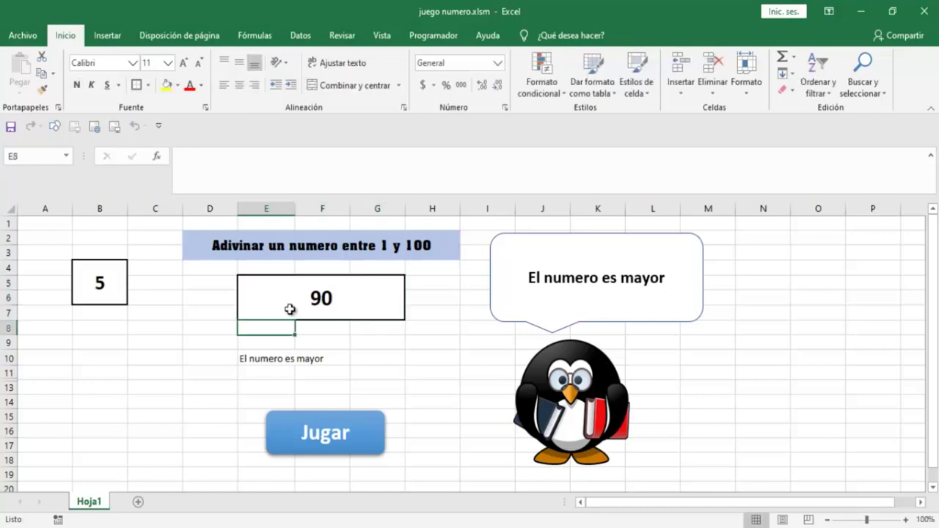
left_click(297, 303)
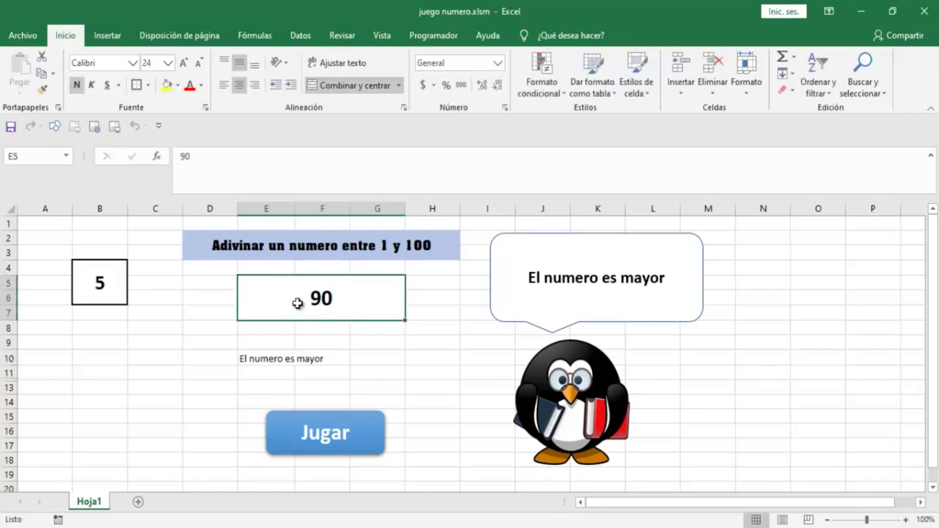
double_click(297, 303)
key("BackSpace")
type("8")
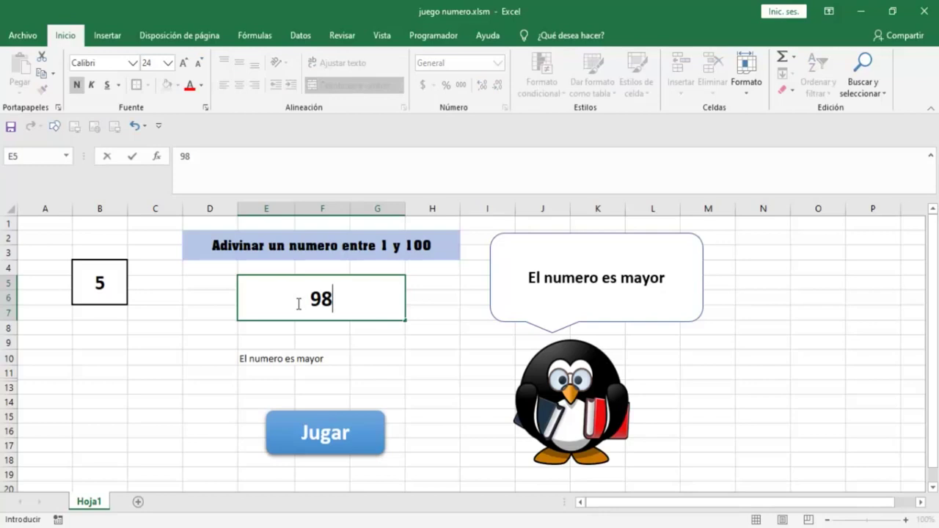
key("Return")
- Lower the guess in E5 to 97, 96 and 95
left_click(297, 303)
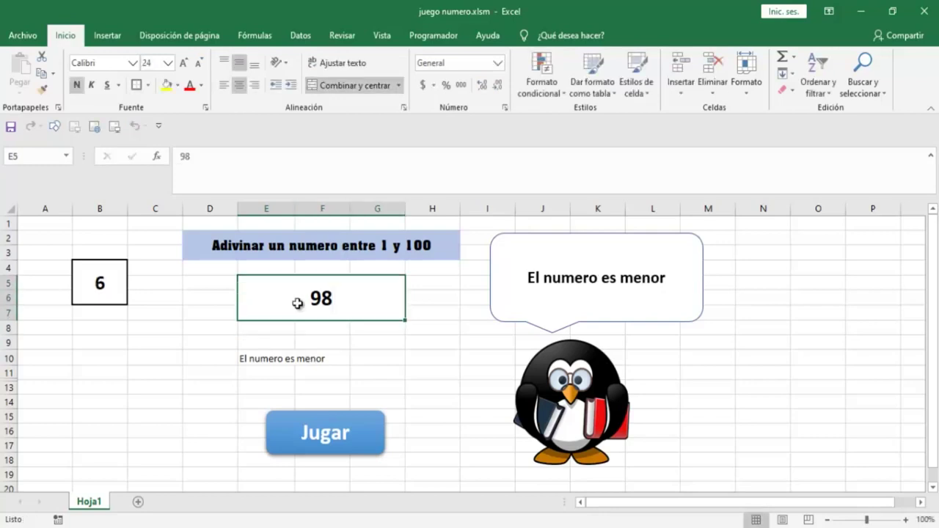
double_click(297, 303)
key("BackSpace")
type("7")
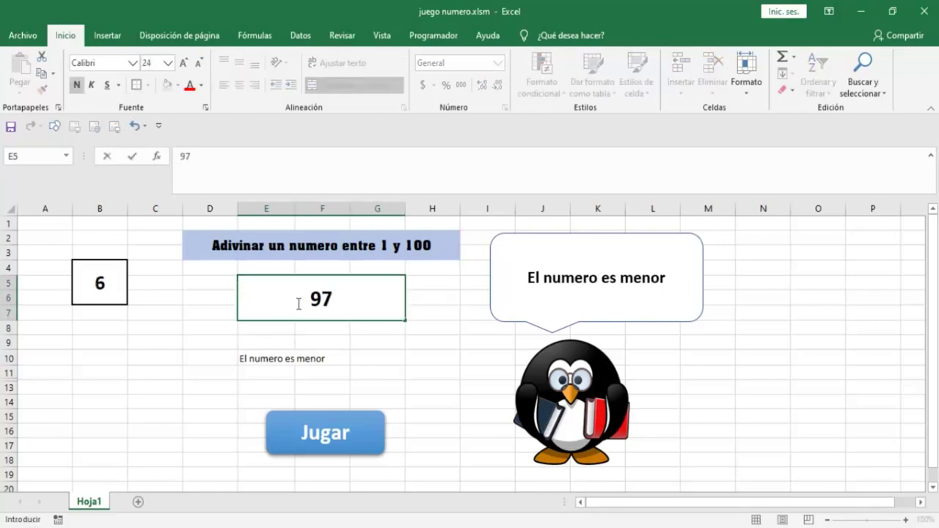
key("Return")
left_click(298, 303)
double_click(299, 303)
key("BackSpace")
type("6")
key("Return")
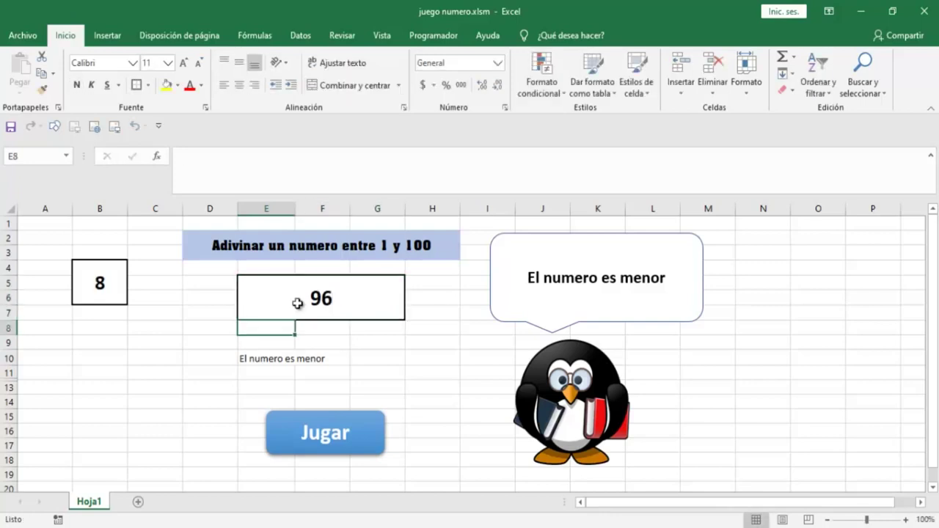
left_click(297, 303)
double_click(299, 303)
key("BackSpace")
type("5")
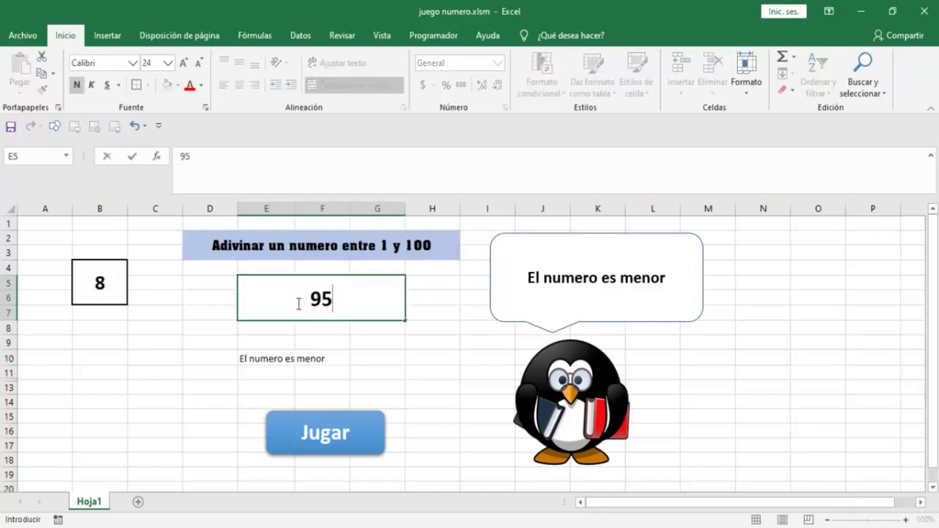
key("Return")
- Guess 94, then win the game with 93
left_click(297, 303)
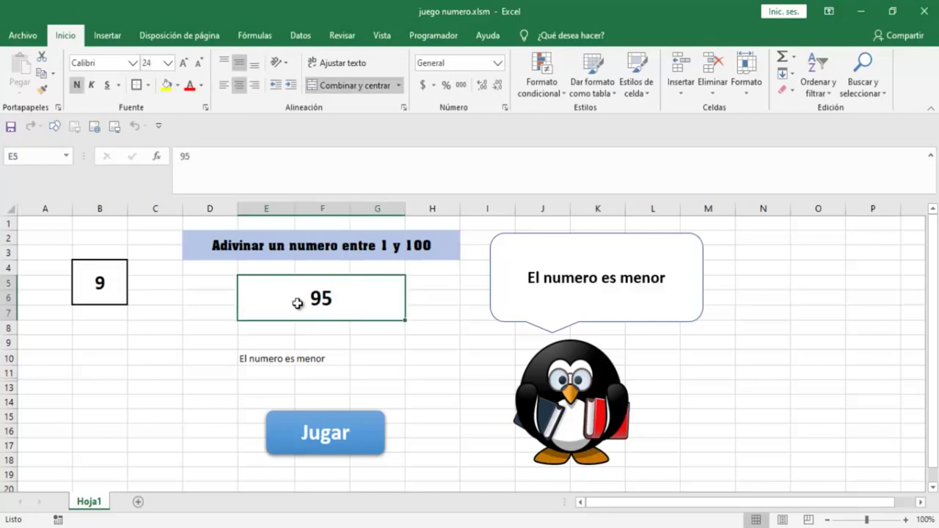
double_click(298, 303)
key("BackSpace")
type("4")
key("Return")
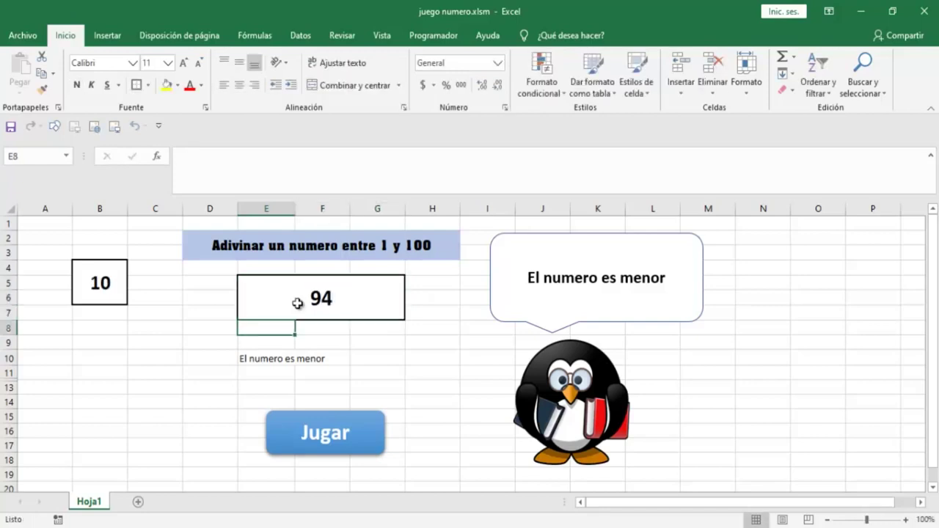
left_click(297, 303)
double_click(297, 303)
key("BackSpace")
type("3")
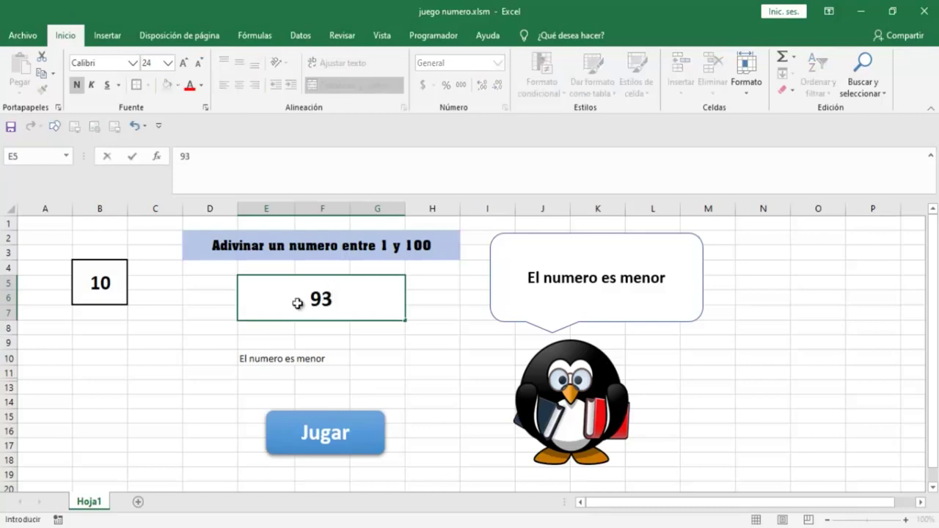
key("Return")
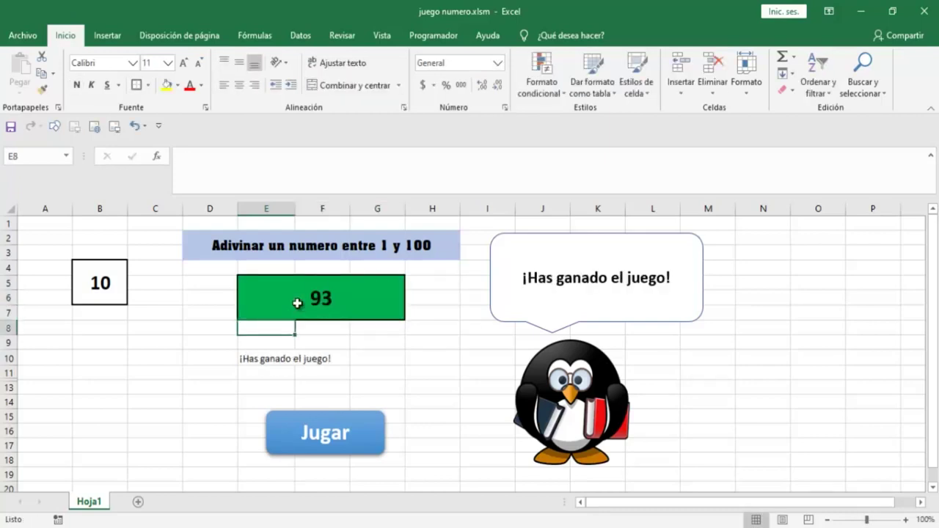
- Start a new round with Jugar and guess 50; B4 climbs to 12 instead of resetting
left_click(291, 427)
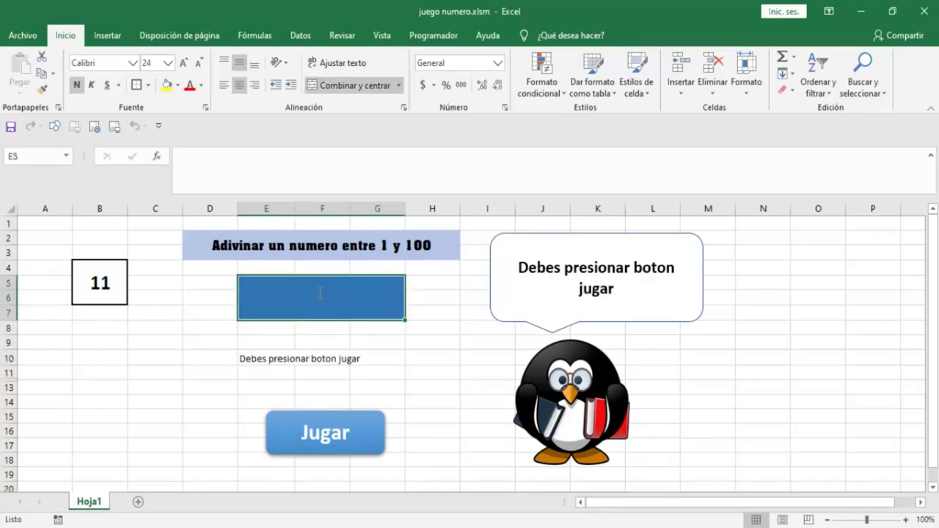
type("50")
key("Return")
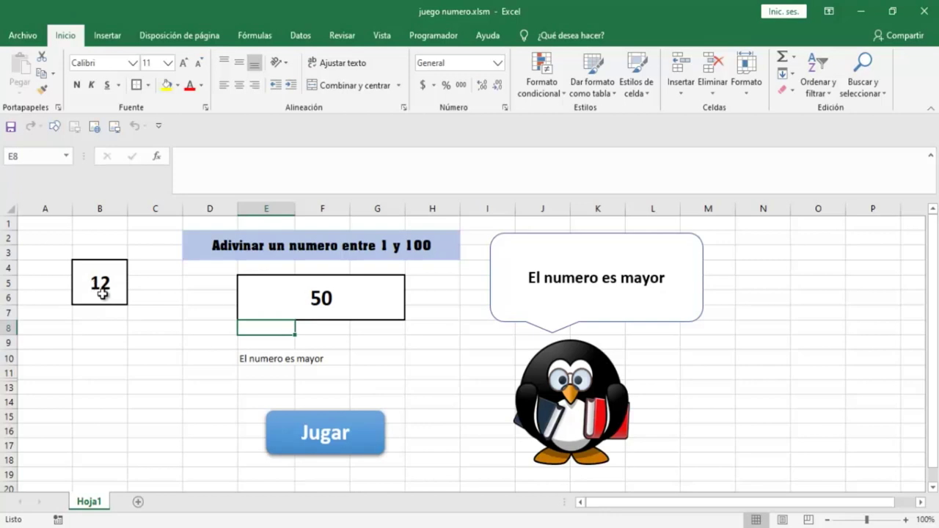
left_click(434, 36)
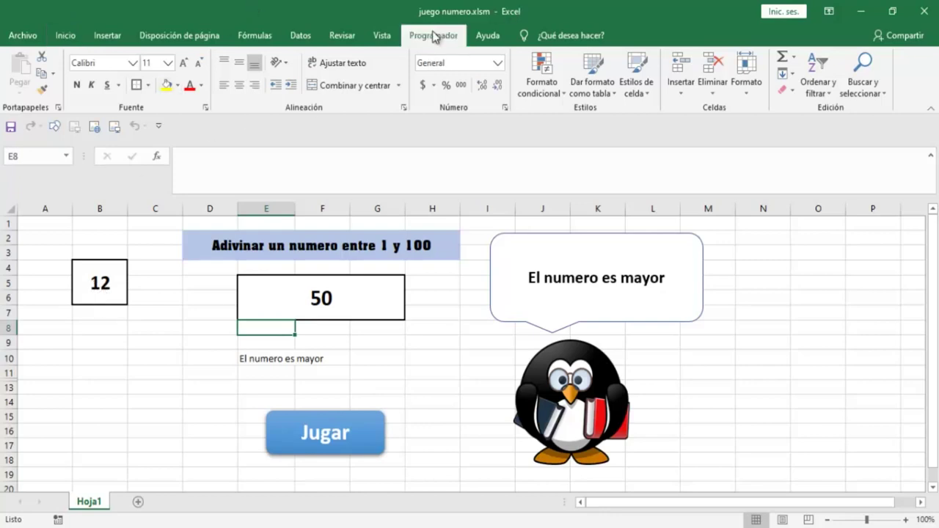
- In Módulo1's numero macro, change Range("E5") to Range("E5,B4")
left_click(20, 72)
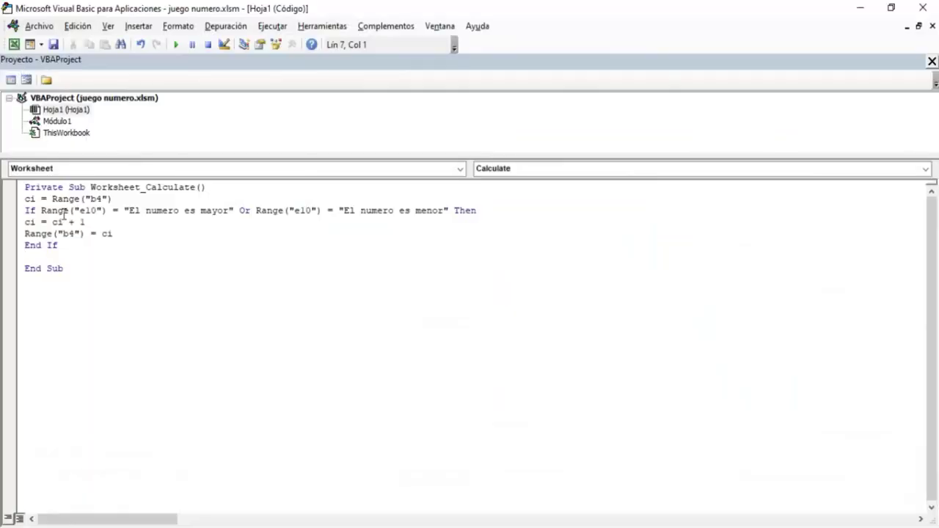
double_click(56, 121)
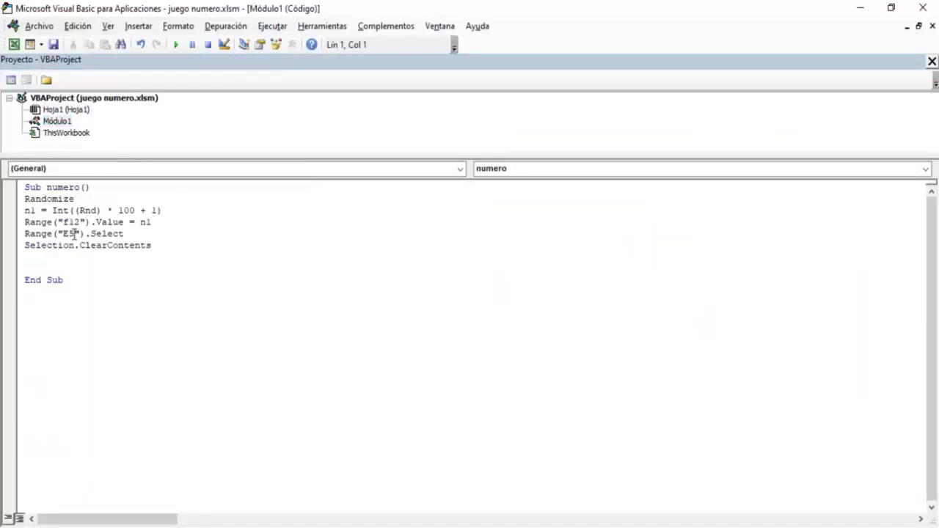
left_click(78, 233)
type(",")
type("b")
key("BackSpace")
type("B4")
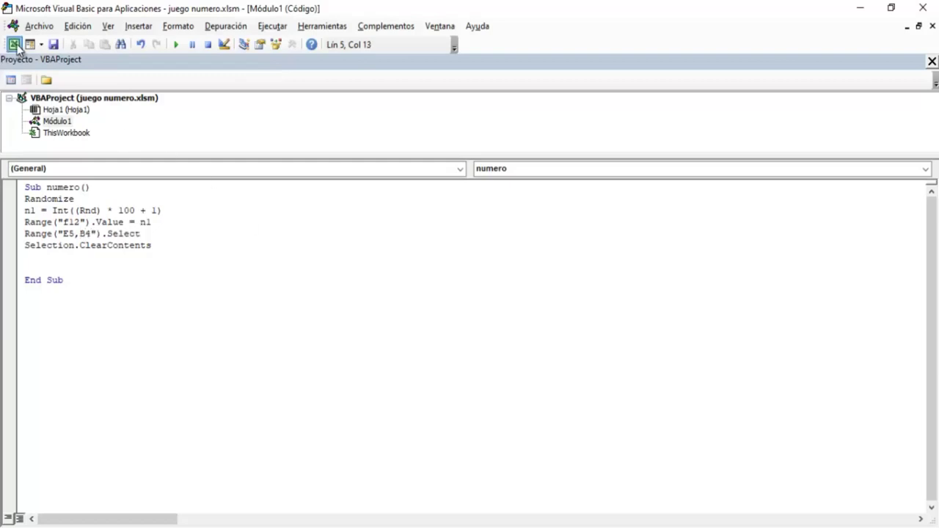
- Back in Excel, press Jugar to confirm E5 and the B4 counter both clear
left_click(15, 45)
left_click(168, 342)
left_click(328, 457)
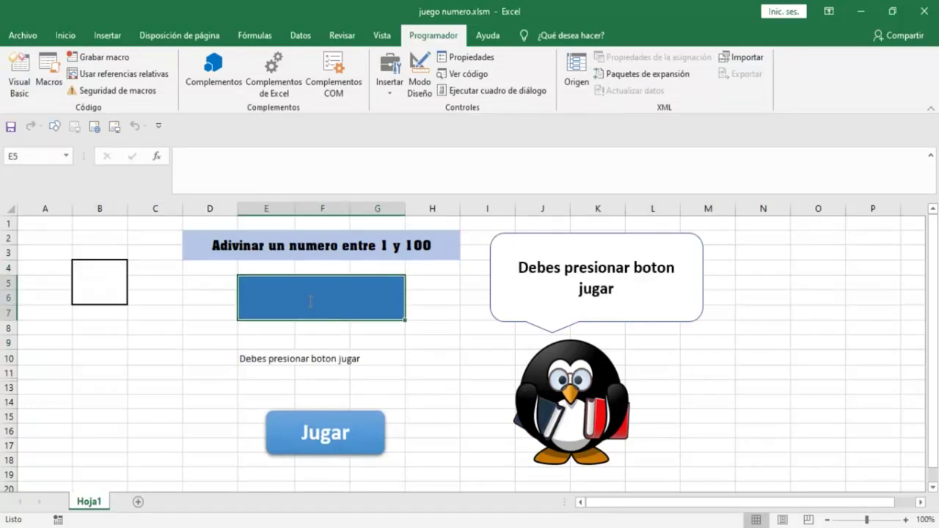
- Enter the guesses 50, 40, 30, 20 and 10 in cell E5, one after another
type("50")
key("Return")
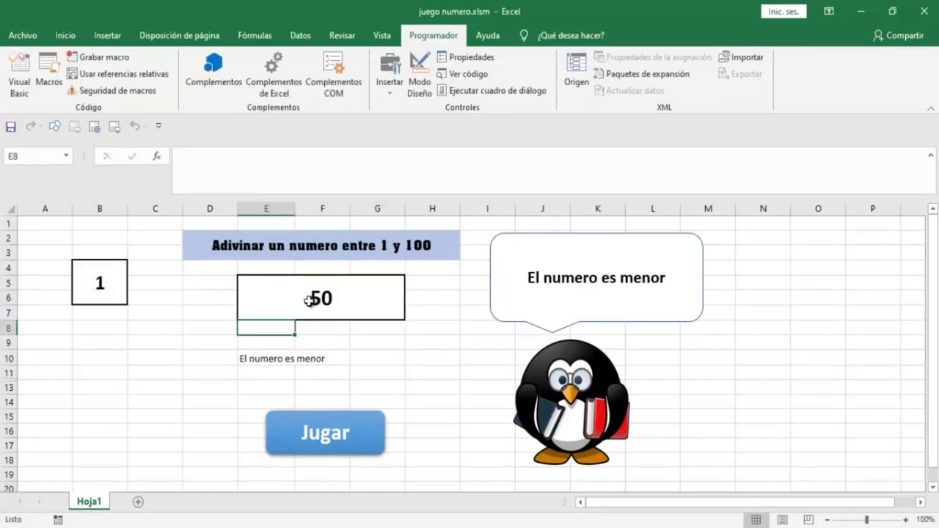
left_click(309, 300)
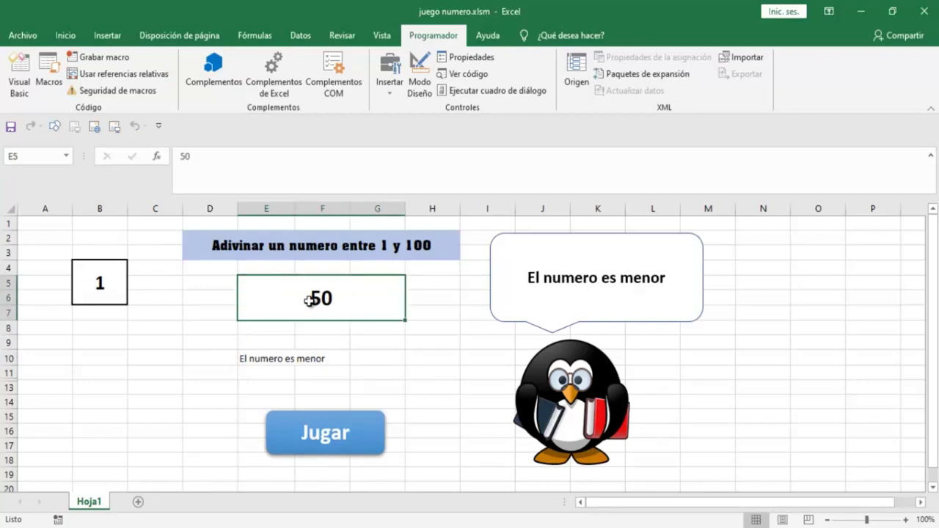
double_click(309, 300)
key("BackSpace")
key("BackSpace")
type("40")
key("Return")
left_click(309, 300)
type("30")
key("Return")
left_click(309, 300)
type("20")
key("Return")
left_click(309, 300)
type("10")
key("Return")
- Replace the guess in E5 with 15 to win the round
left_click(309, 300)
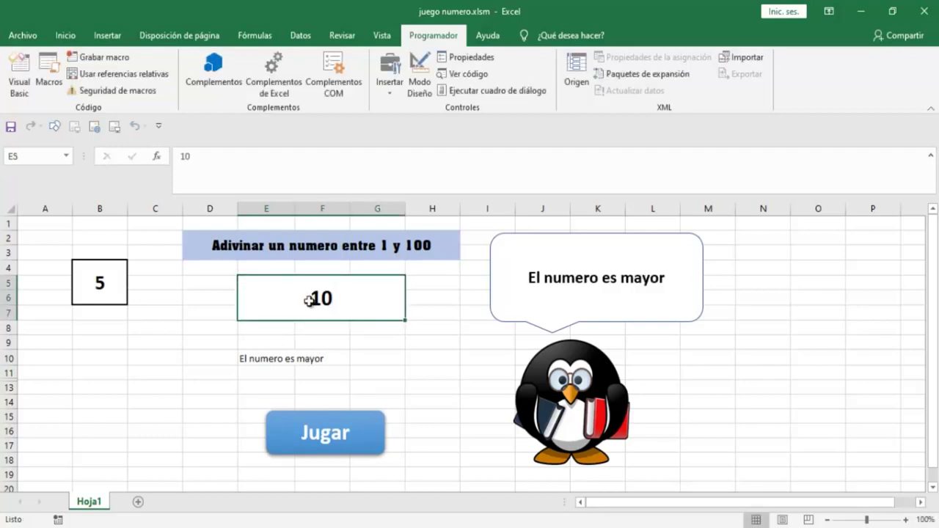
key("BackSpace")
type("15")
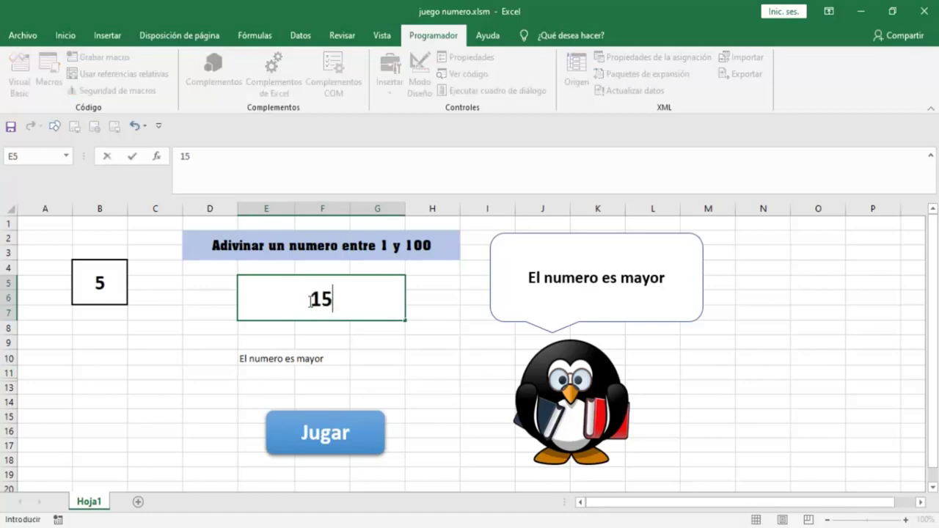
key("Return")
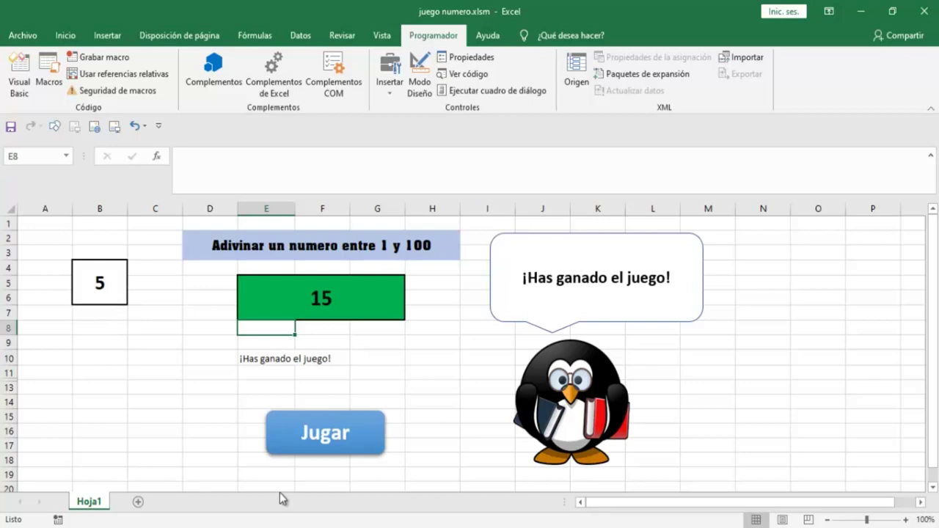
- Start a new game with Jugar and guess 50 to restart the counter at 1
left_click(290, 445)
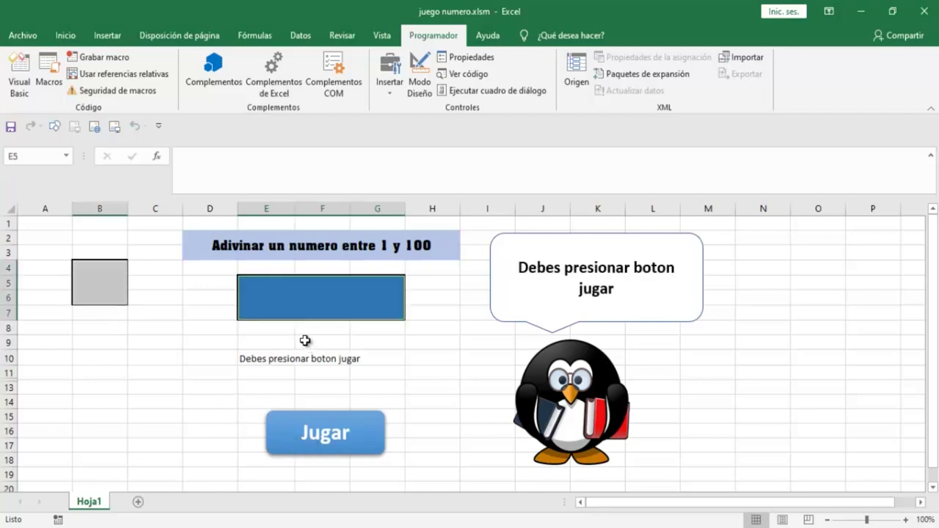
type("50")
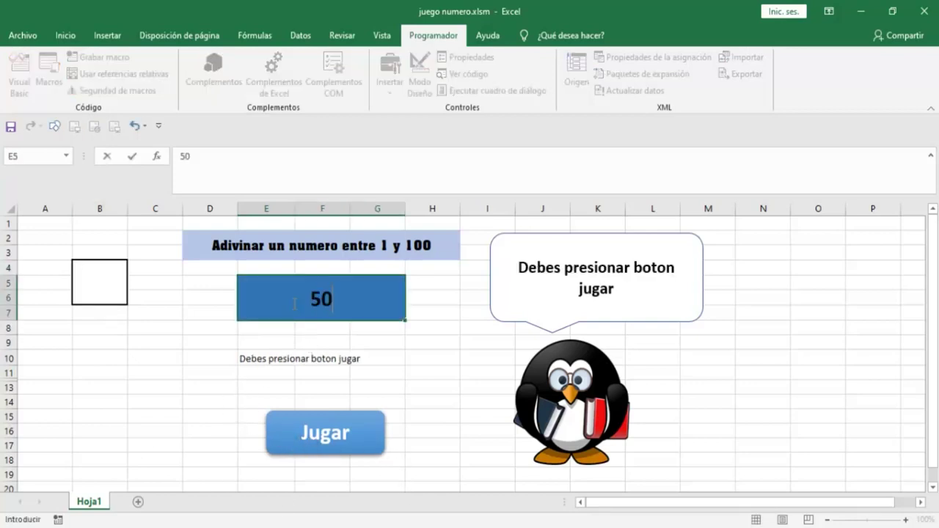
key("Return")
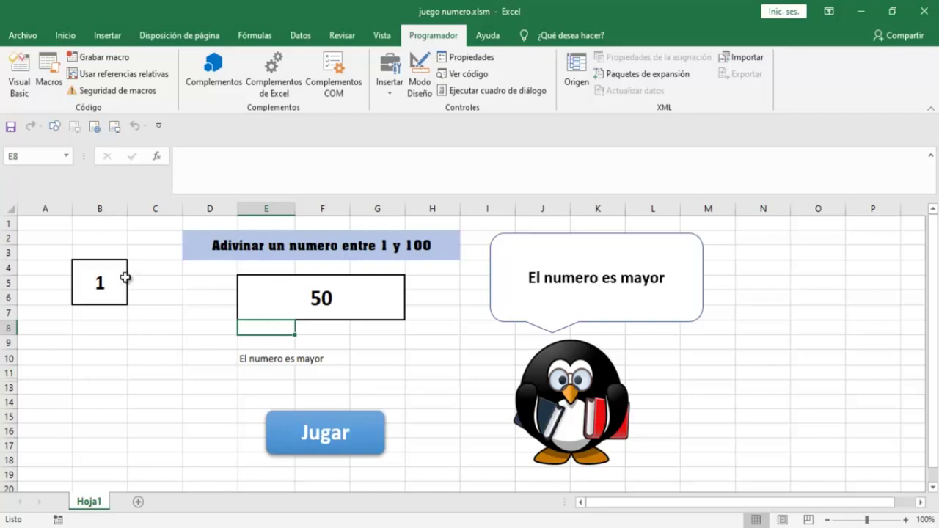
- Enter the label INTENTOS in cell B8
left_click(94, 332)
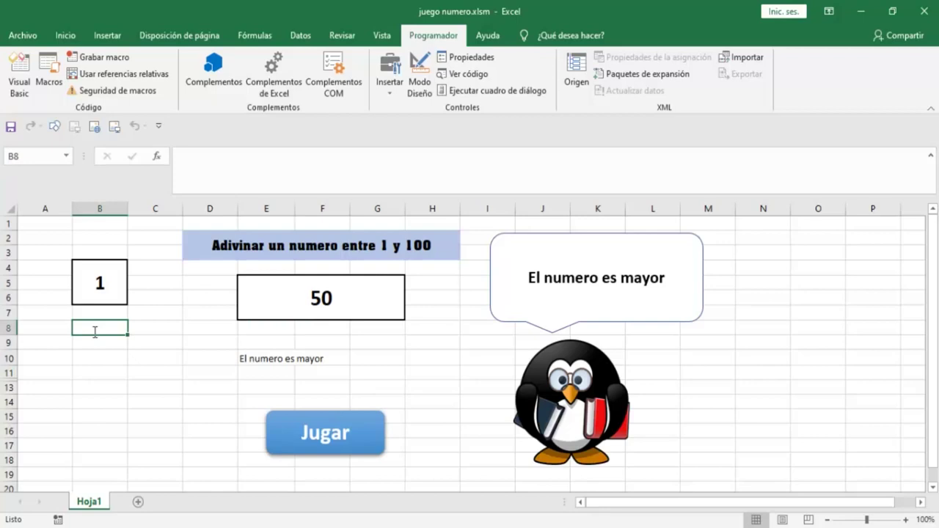
type("INTENTOS")
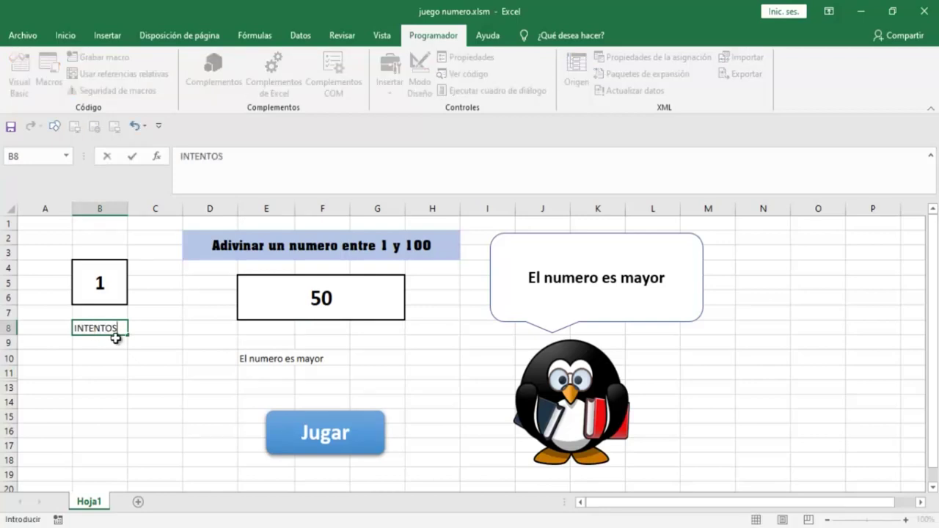
left_click(146, 329)
left_click(101, 328)
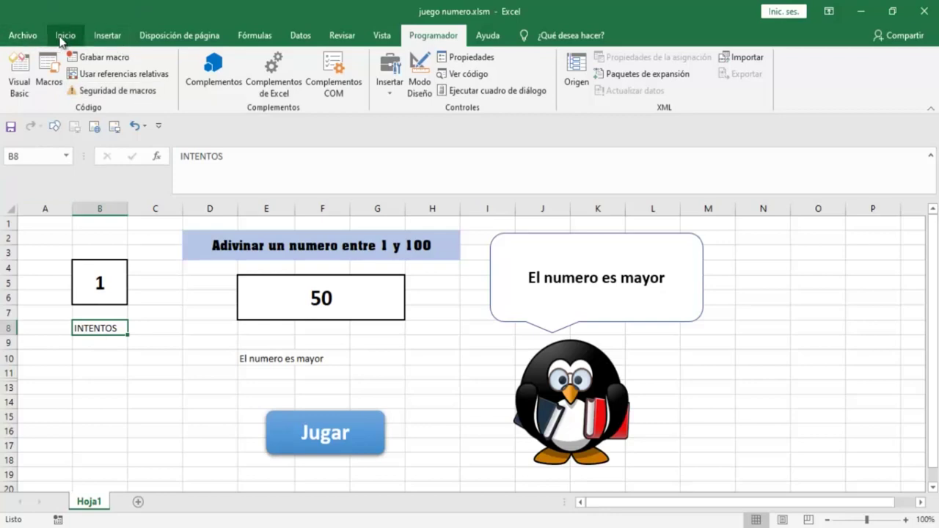
- Centre the INTENTOS label and make it bold
left_click(66, 36)
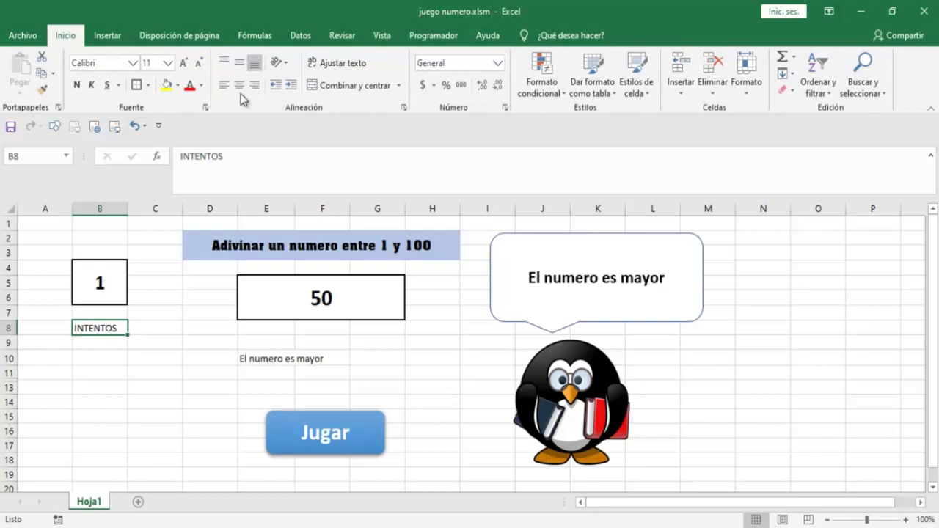
left_click(238, 88)
left_click(76, 85)
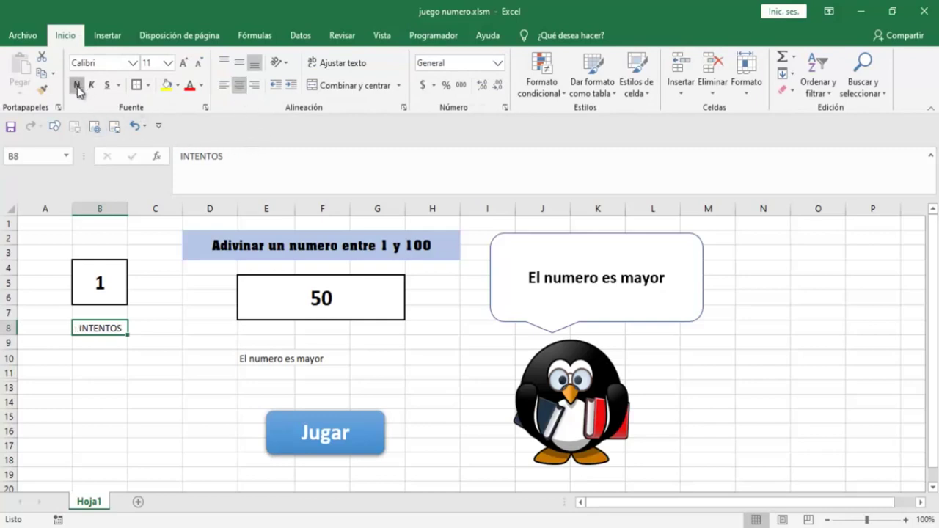